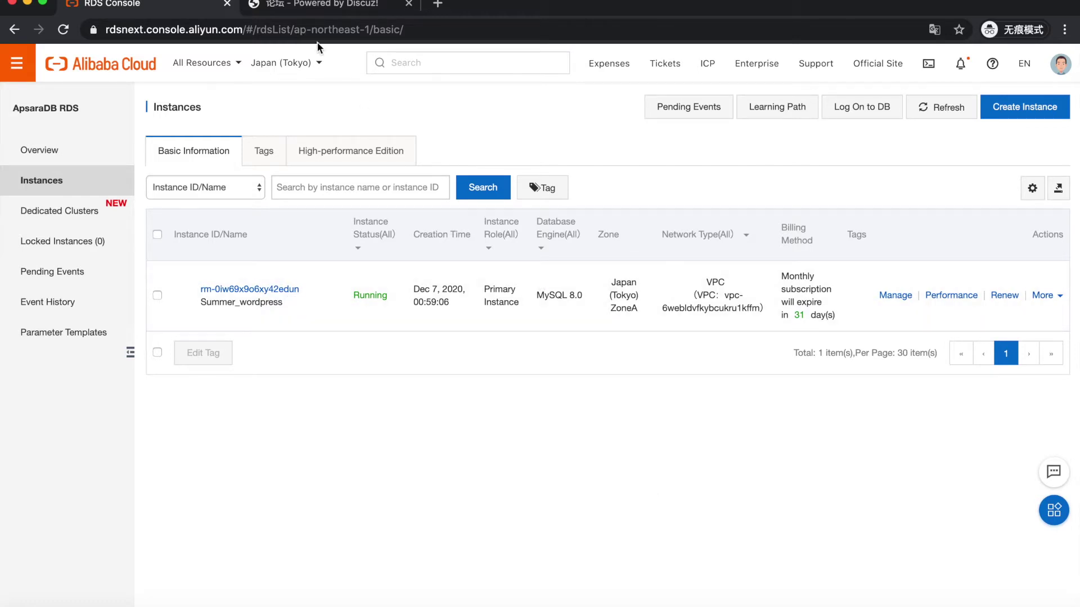
- Reload the Discuz forum page in its browser tab
{"action": "left_click", "coordinate": [313, 9]}
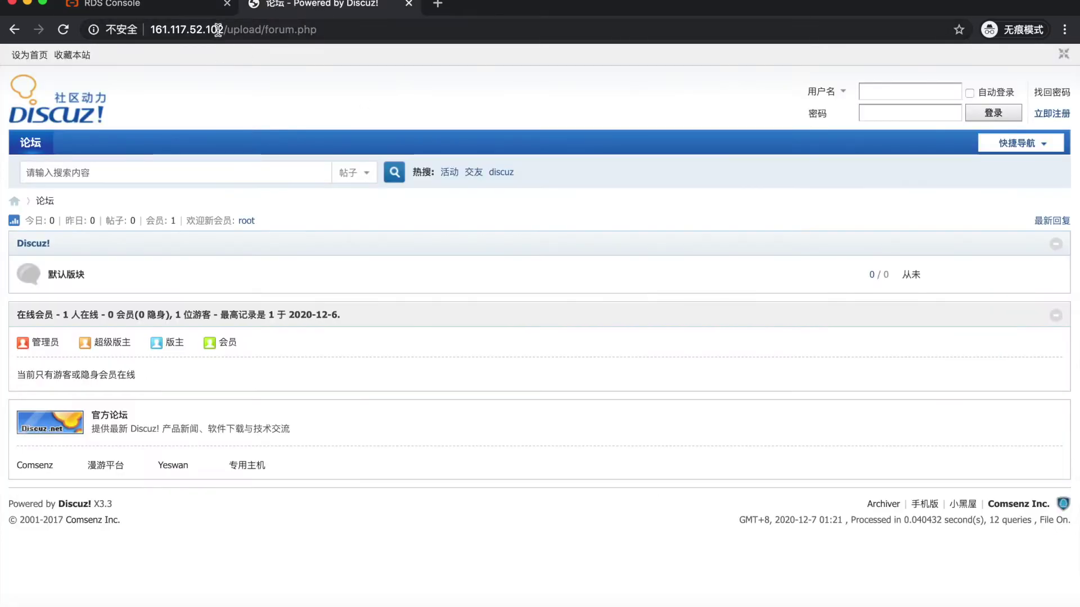
{"action": "left_click", "coordinate": [248, 29]}
{"action": "key", "text": "super+c"}
{"action": "left_click", "coordinate": [321, 29]}
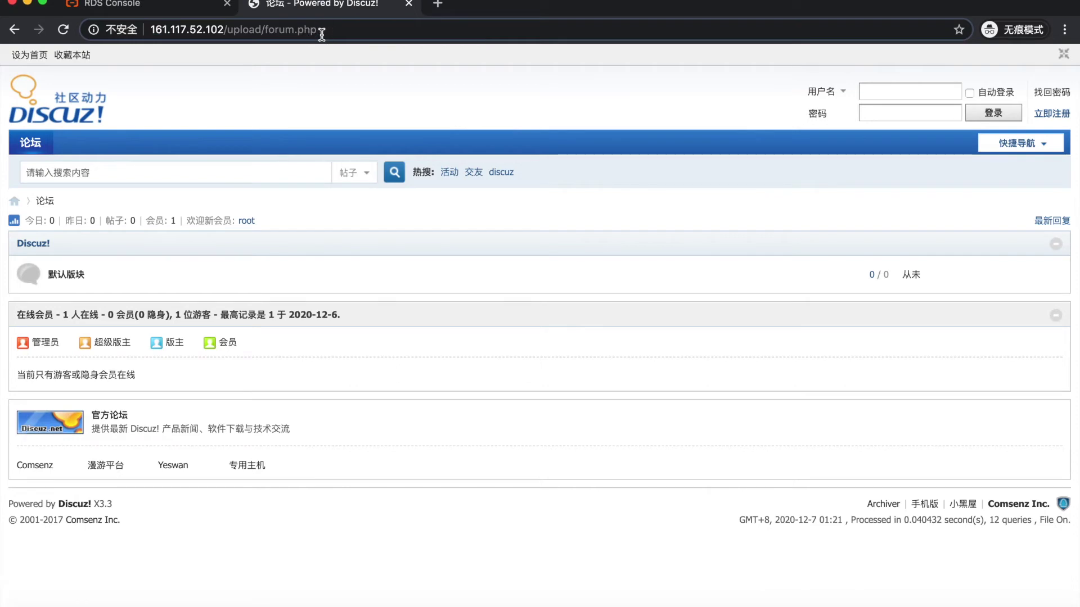
{"action": "key", "text": "Return"}
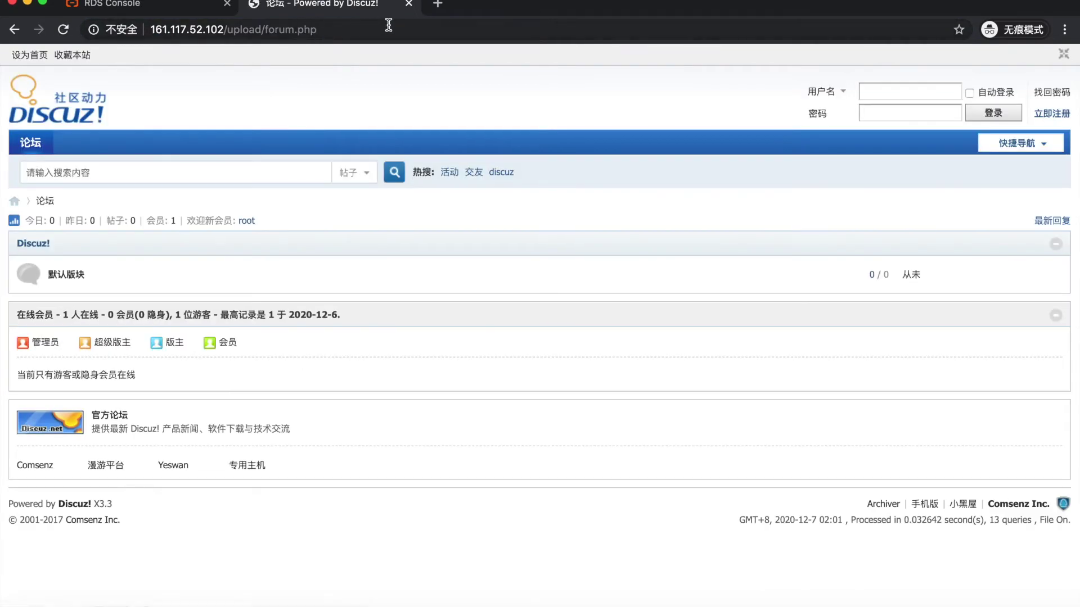
{"action": "left_click", "coordinate": [438, 5]}
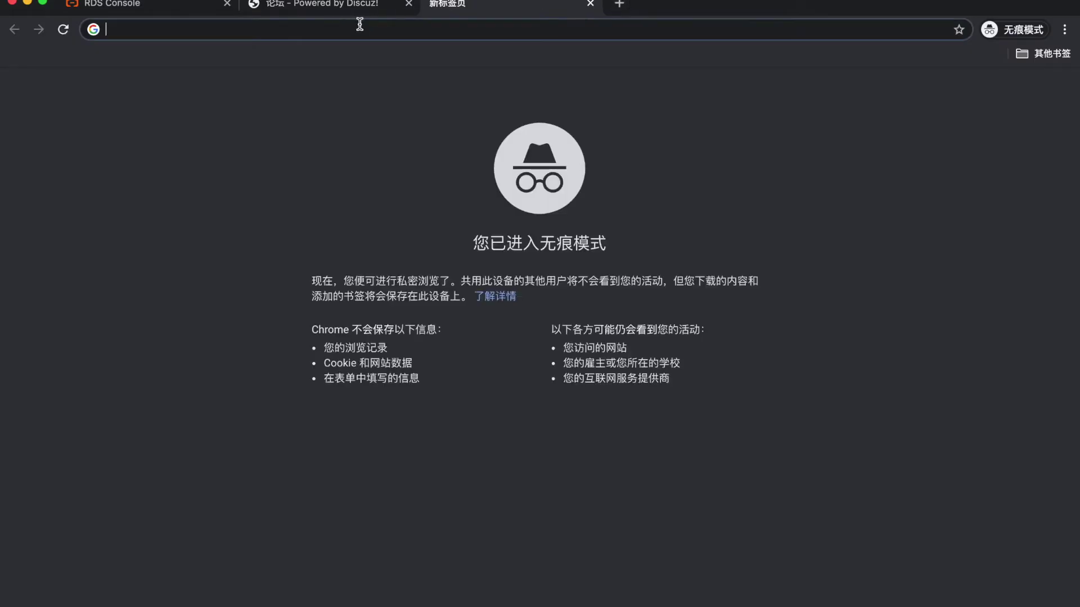
{"action": "key", "text": "super+v"}
{"action": "left_click_drag", "start_coordinate": [221, 29], "coordinate": [437, 32]}
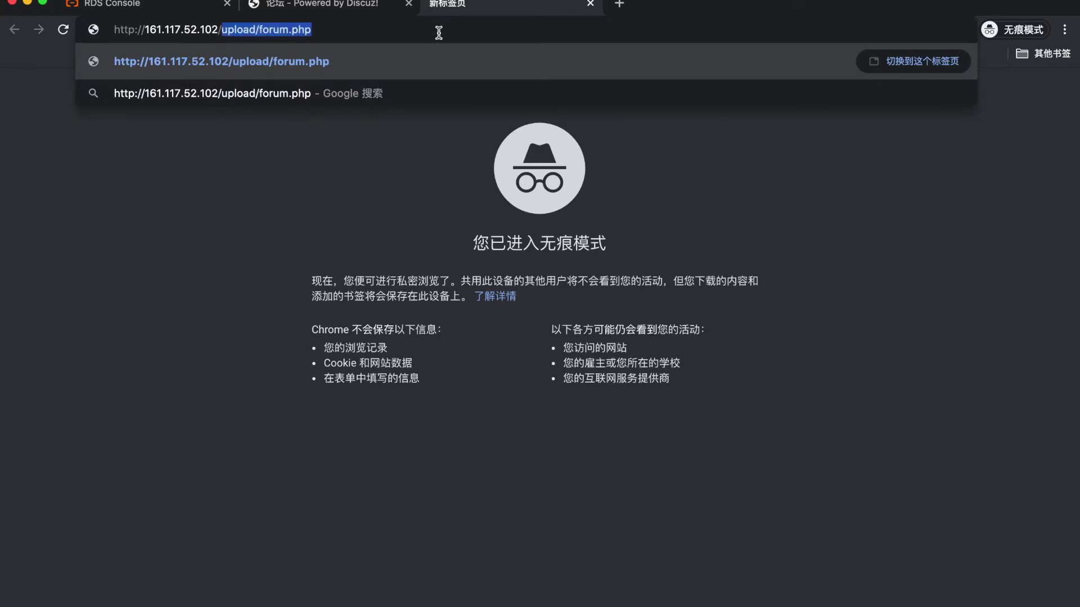
{"action": "key", "text": "BackSpace"}
{"action": "type", "text": "word"}
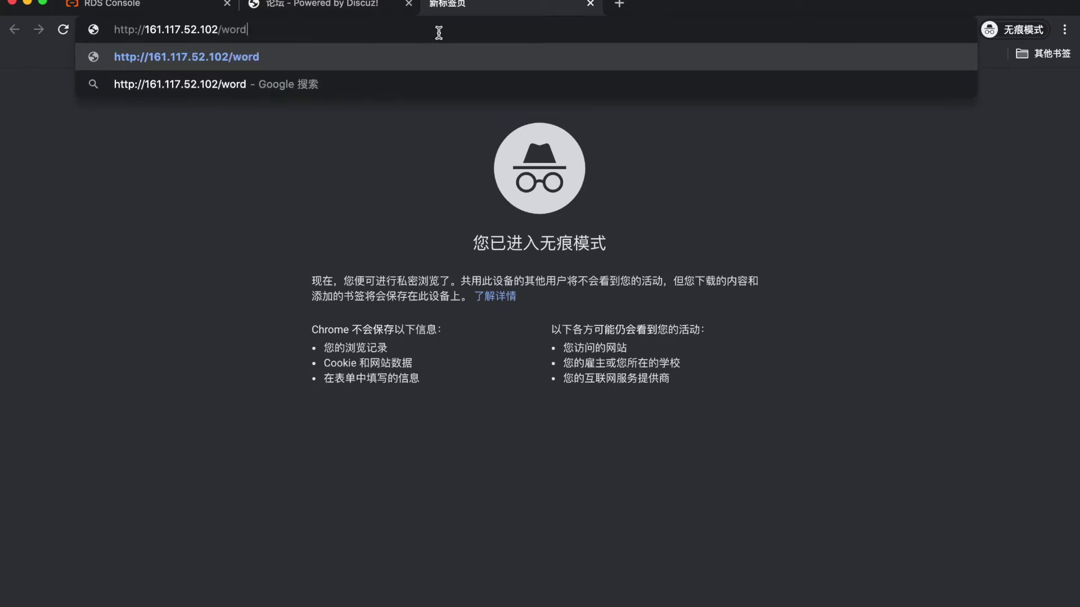
{"action": "type", "text": "press"}
{"action": "key", "text": "Return"}
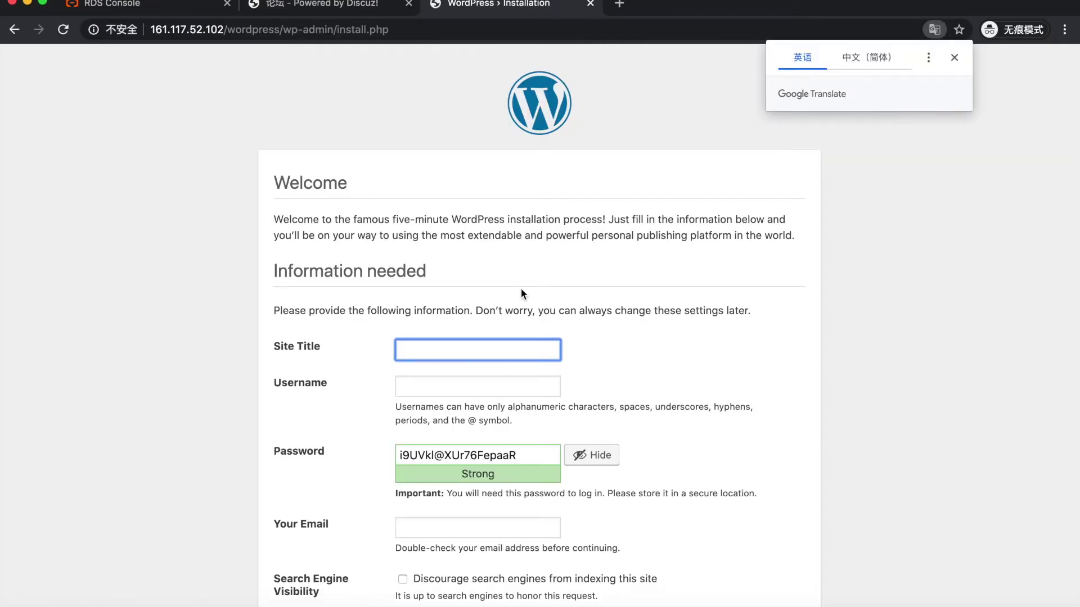
{"action": "scroll", "coordinate": [521, 288], "scroll_direction": "down", "scroll_amount": 2}
{"action": "left_click", "coordinate": [954, 57]}
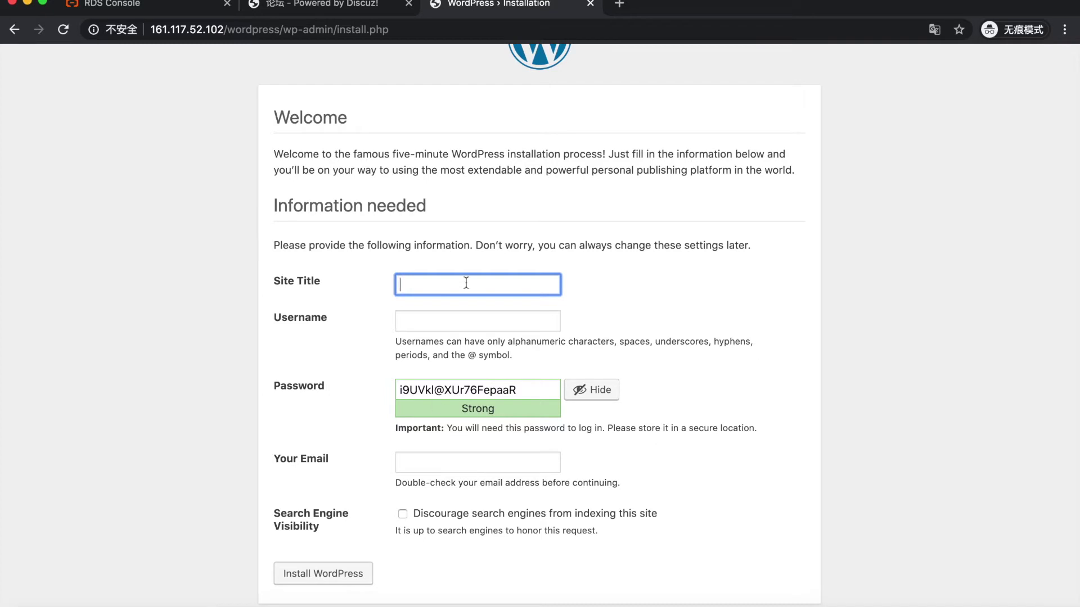
{"action": "left_click", "coordinate": [388, 6]}
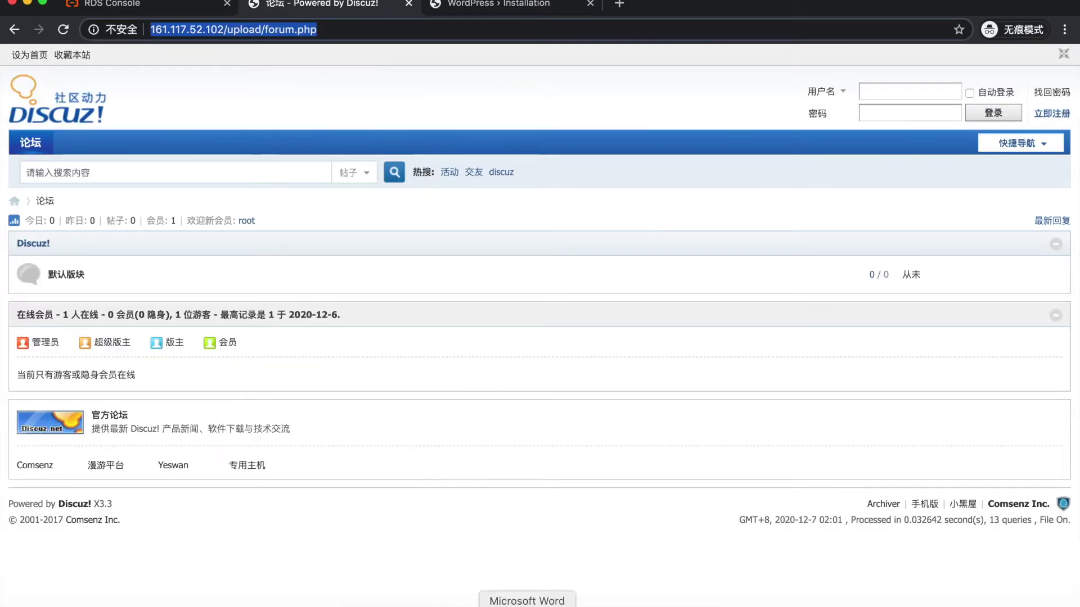
{"action": "left_click", "coordinate": [547, 602]}
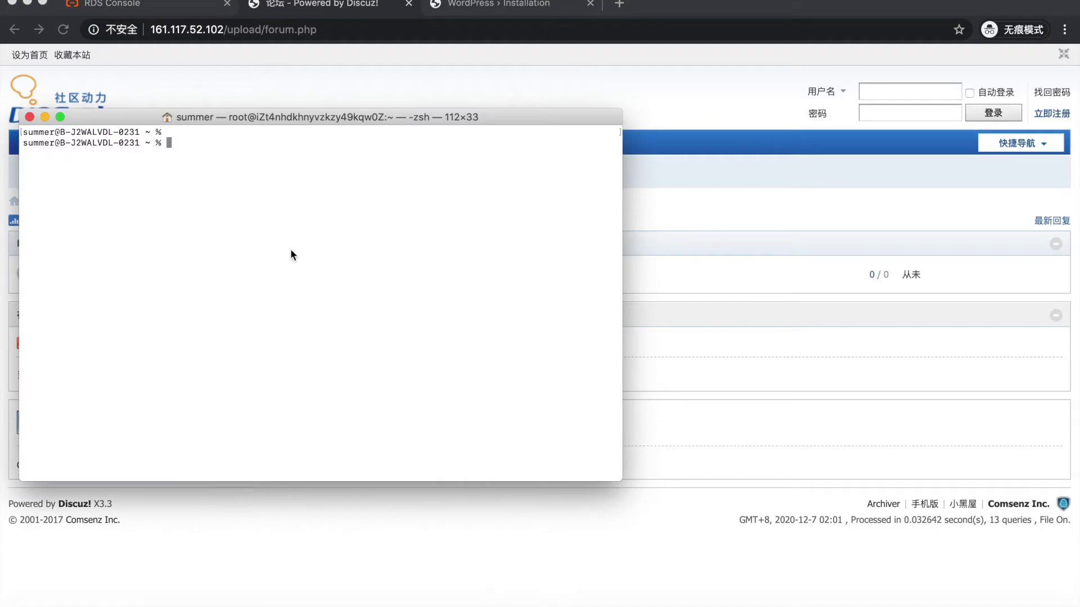
- Log into 161.117.52.102 as root over SSH using the recalled ssh command
{"action": "type", "text": "clear"}
{"action": "key", "text": "Up"}
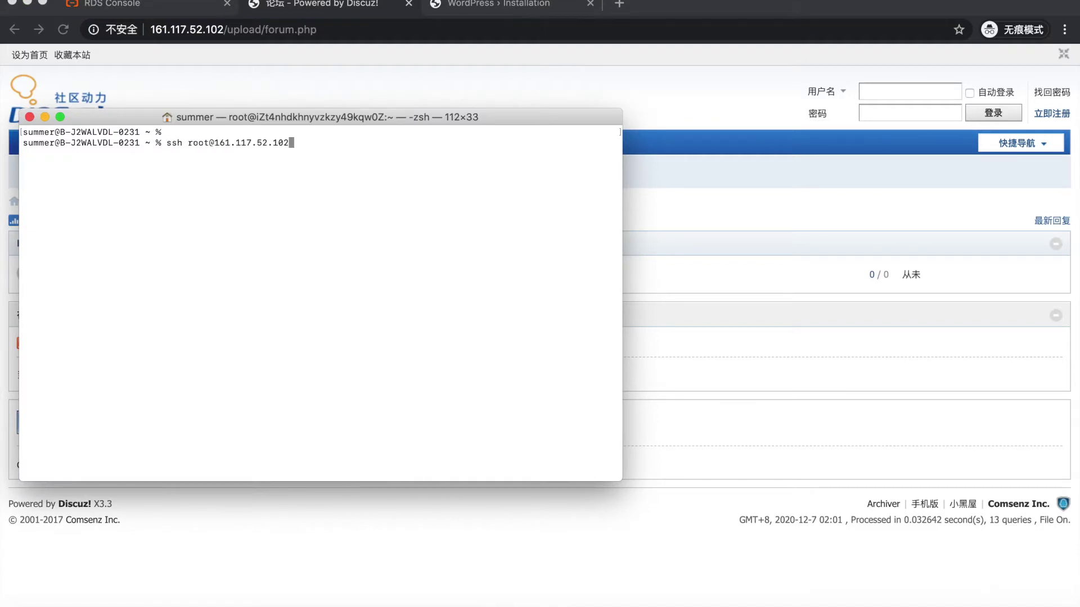
{"action": "key", "text": "Return"}
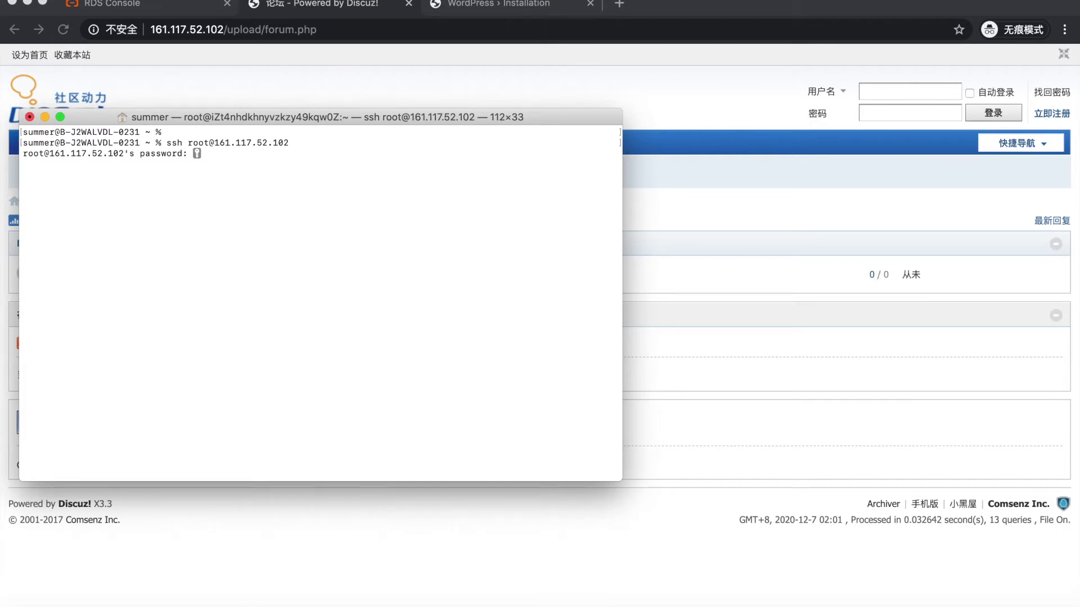
{"action": "key", "text": "Return"}
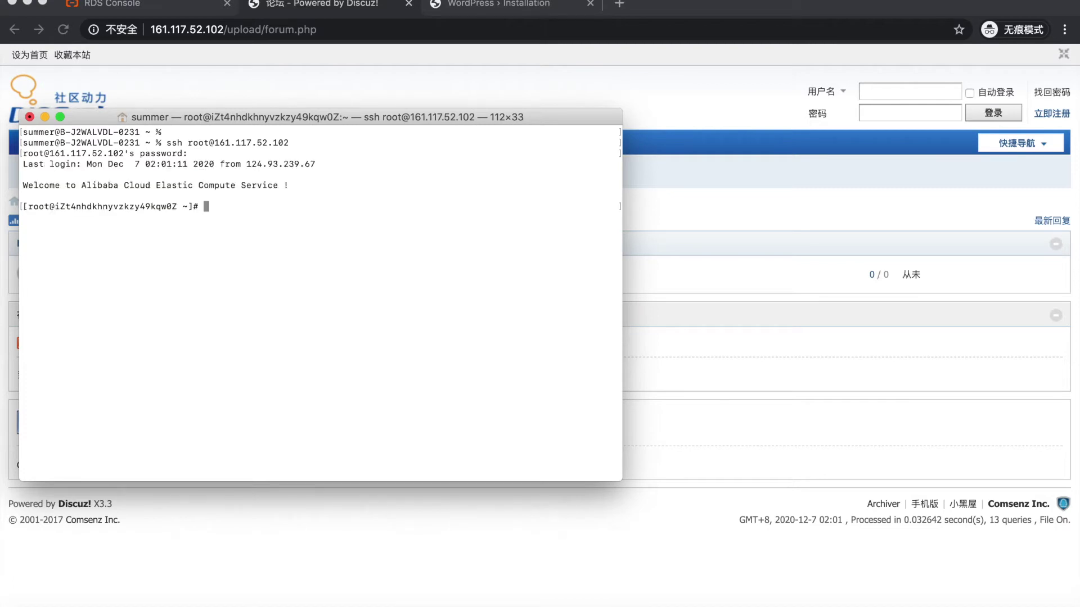
{"action": "key", "text": "Return"}
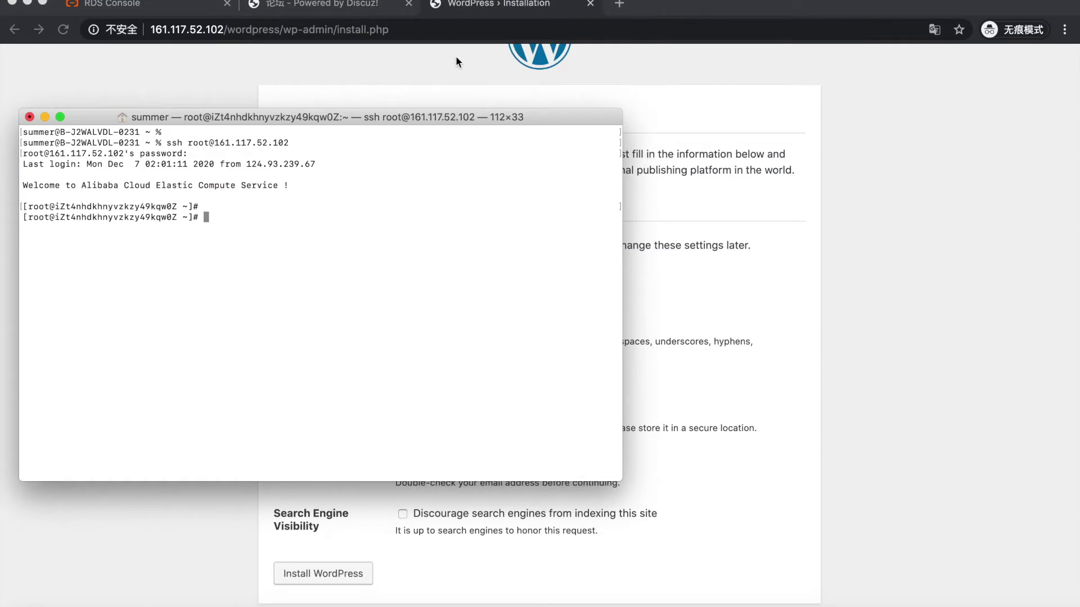
{"action": "left_click", "coordinate": [181, 185]}
{"action": "left_click_drag", "start_coordinate": [181, 185], "coordinate": [280, 186]}
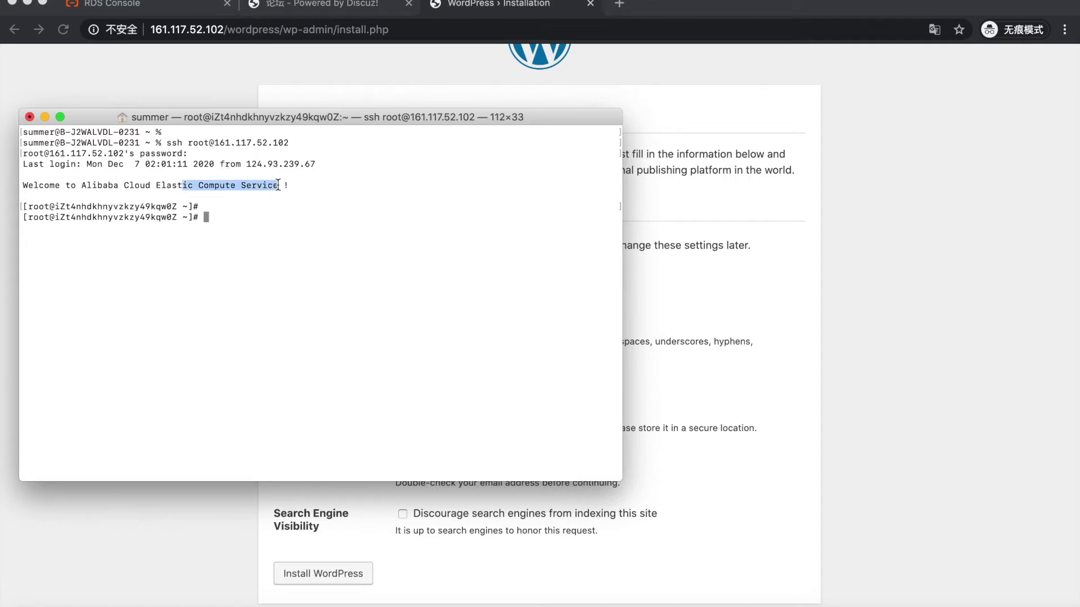
{"action": "left_click", "coordinate": [281, 230]}
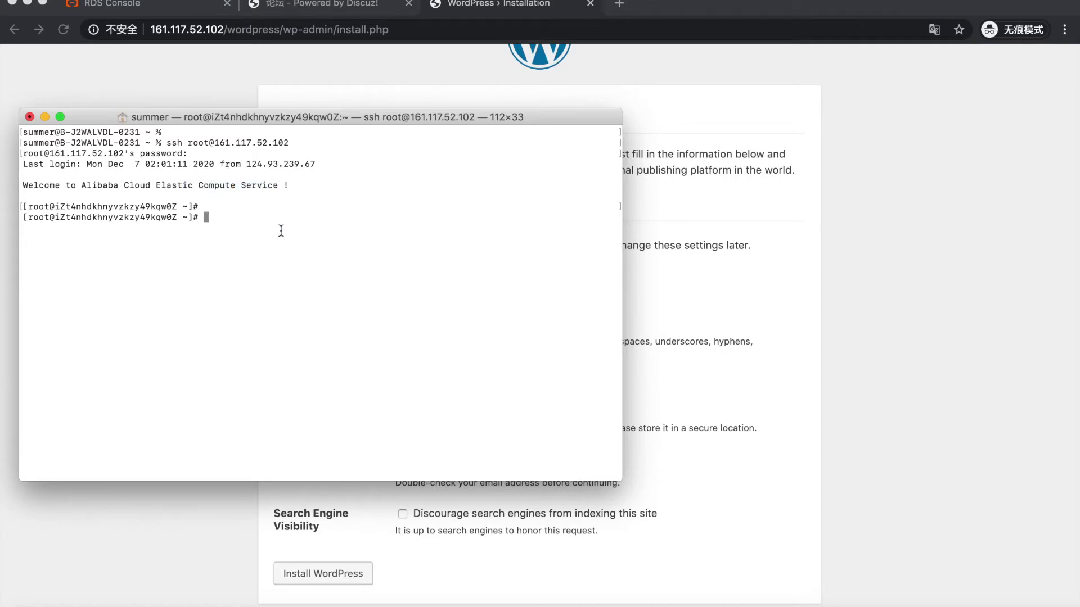
- Run cat /etc/redhat-release to confirm CentOS Linux release 7.6.1810
{"action": "type", "text": "cat /etc/redhat-release"}
{"action": "key", "text": "Return"}
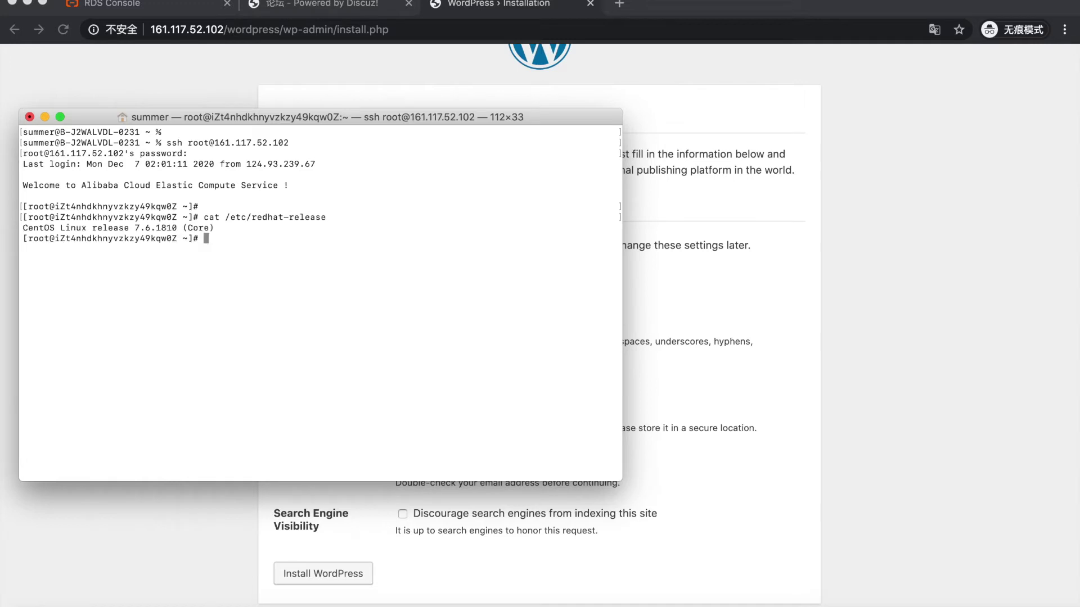
{"action": "key", "text": "Return"}
{"action": "left_click_drag", "start_coordinate": [93, 227], "coordinate": [180, 228]}
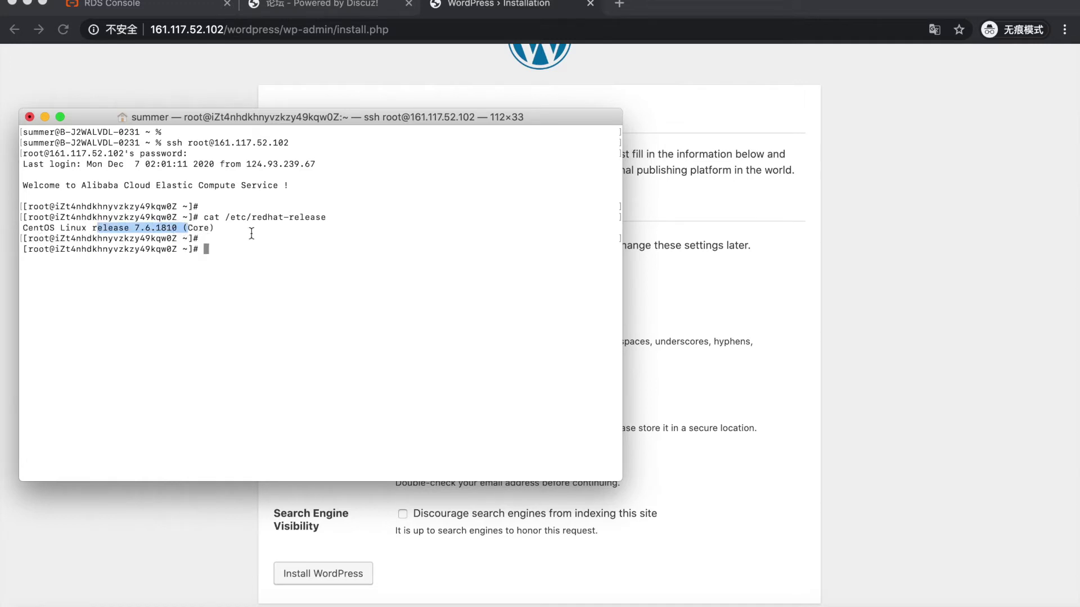
{"action": "left_click", "coordinate": [265, 236]}
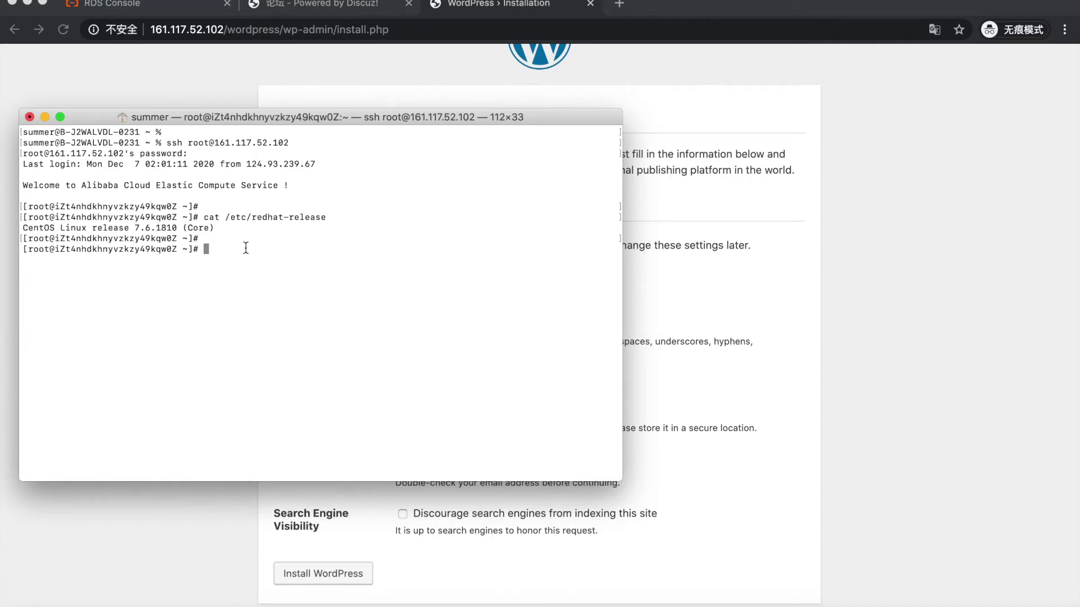
- Find config_global.php under /var/www/html/upload/config/ and copy its path
{"action": "type", "text": "find / -name config_glo"}
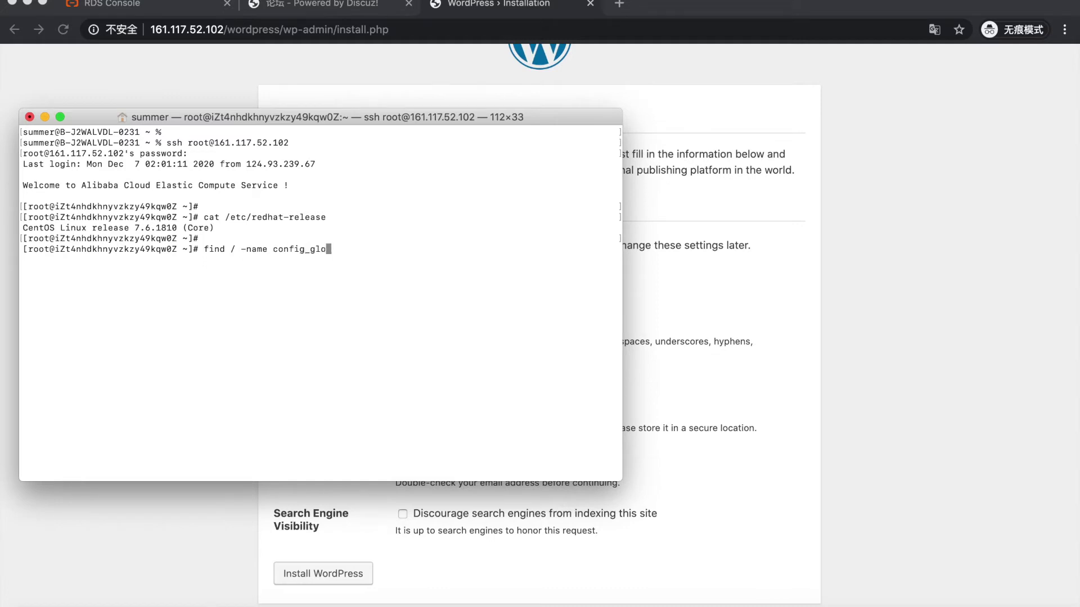
{"action": "type", "text": "bal.php"}
{"action": "key", "text": "Return"}
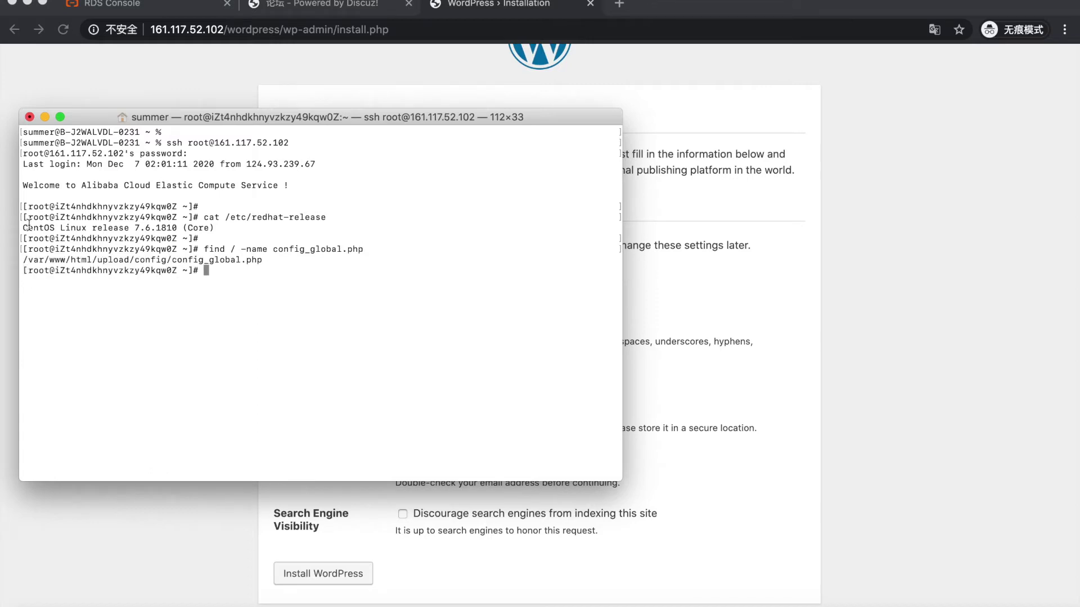
{"action": "left_click_drag", "start_coordinate": [24, 259], "coordinate": [271, 256]}
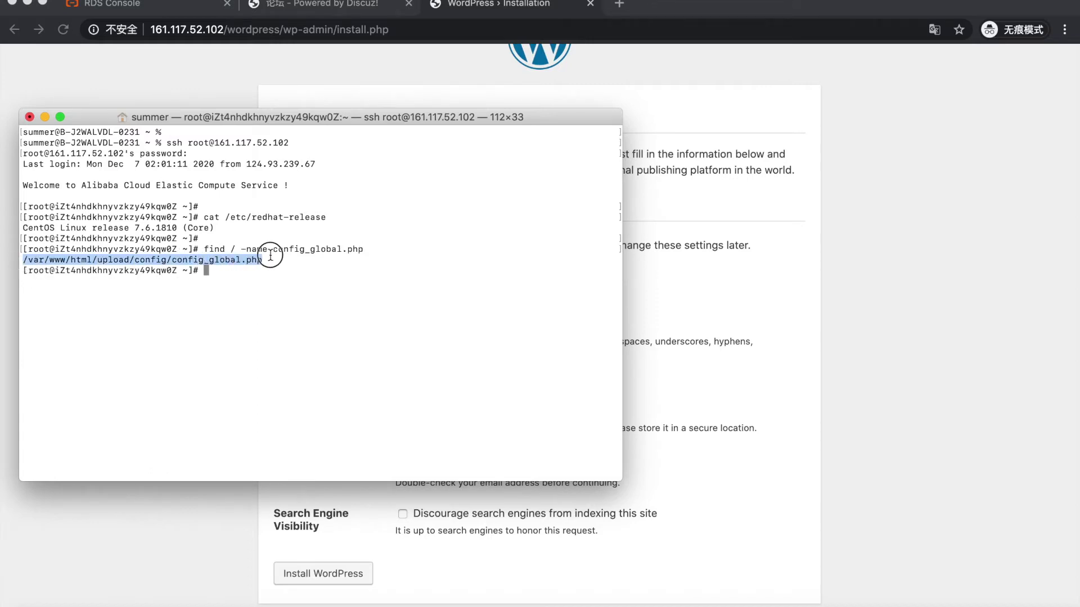
{"action": "key", "text": "super+c"}
{"action": "key", "text": "Return"}
- Open config_global.php in vim and review its dbhost, dbuser and dbcharset utf8 settings
{"action": "type", "text": "v"}
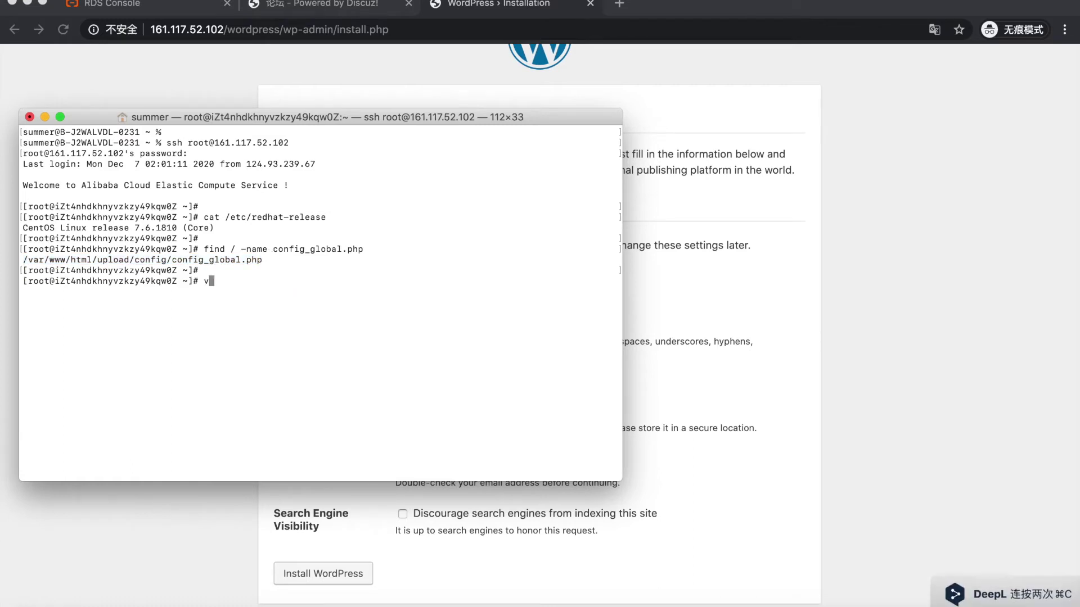
{"action": "type", "text": "im"}
{"action": "key", "text": "super+v"}
{"action": "key", "text": "Return"}
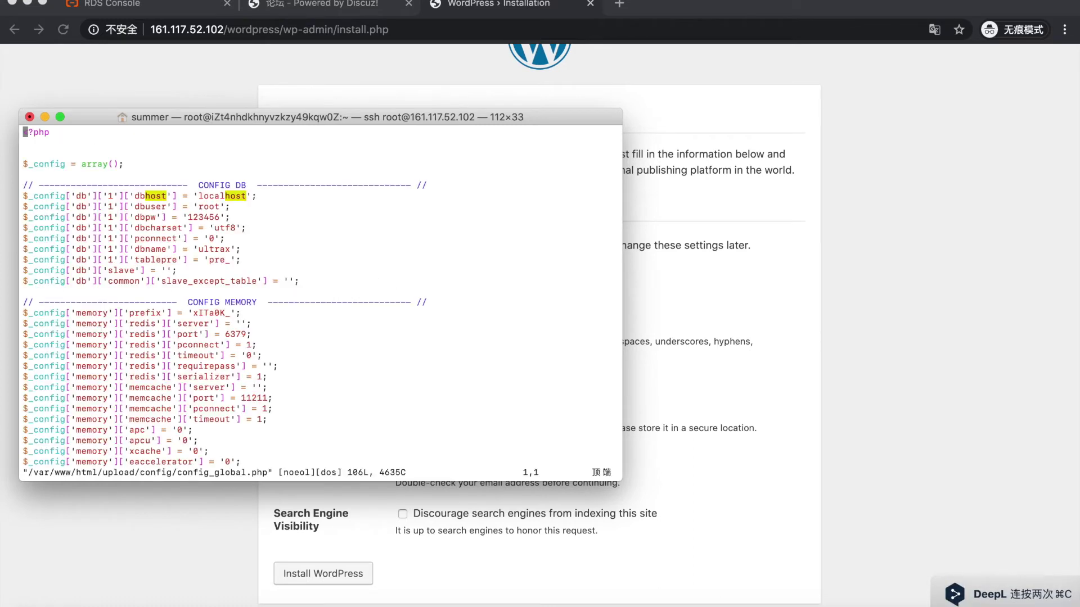
{"action": "key", "text": "Down"}
{"action": "key", "text": "Down"}
{"action": "key", "text": "Down"}
{"action": "key", "text": "Down"}
{"action": "key", "text": "Down"}
{"action": "key", "text": "Down"}
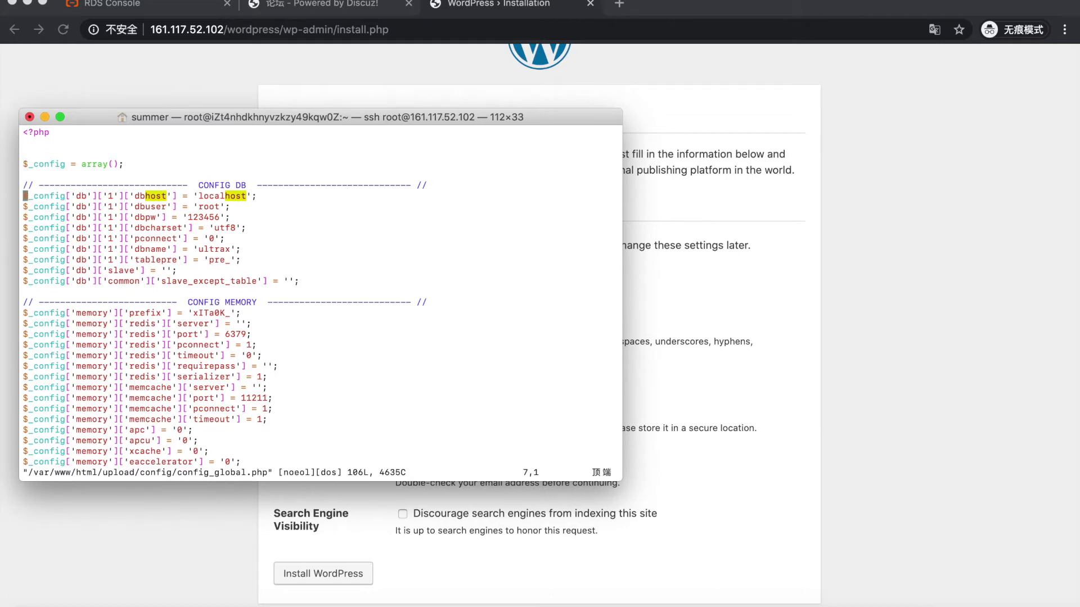
{"action": "key", "text": "Down"}
{"action": "key", "text": "Down"}
{"action": "key", "text": "Down"}
{"action": "key", "text": "Down"}
{"action": "left_click_drag", "start_coordinate": [130, 196], "coordinate": [201, 212]}
{"action": "left_click_drag", "start_coordinate": [136, 226], "coordinate": [250, 224]}
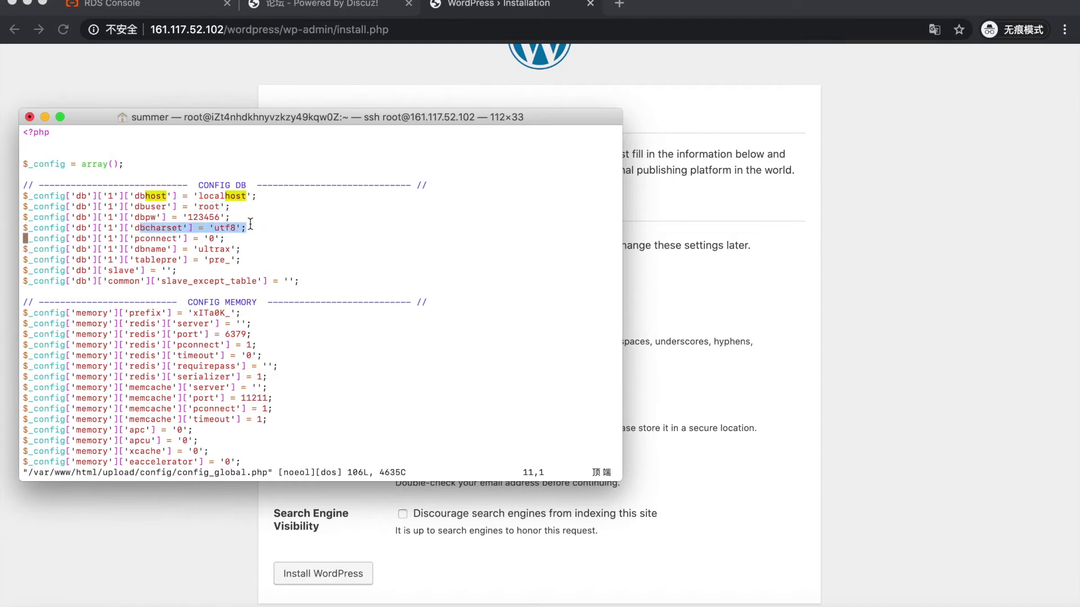
{"action": "left_click", "coordinate": [211, 219]}
{"action": "left_click", "coordinate": [219, 228]}
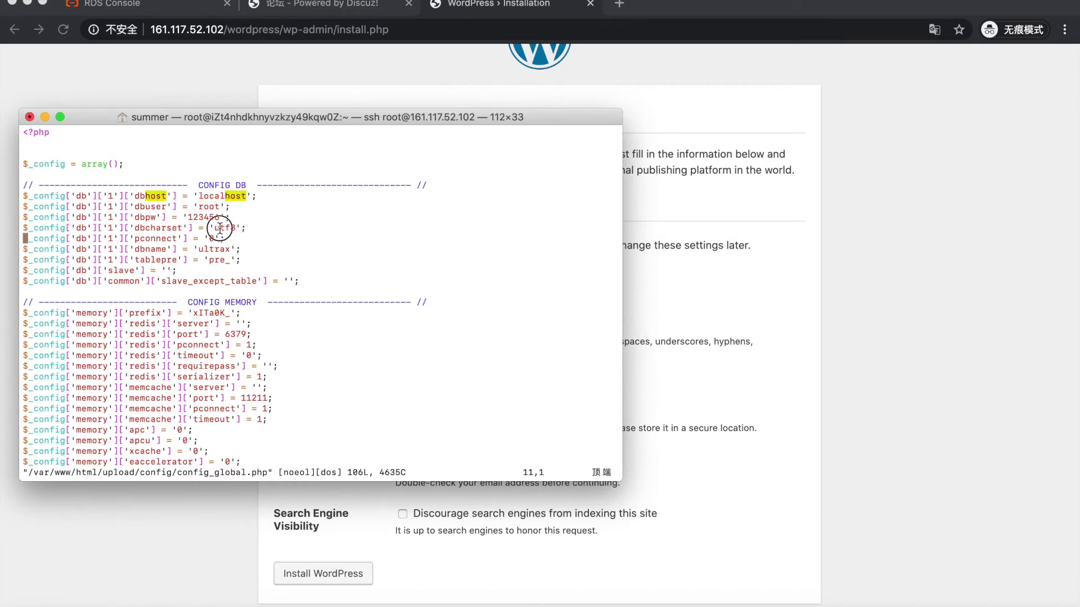
- Quit vim with :q and search the server for wp-config.php files
{"action": "type", "text": ":q"}
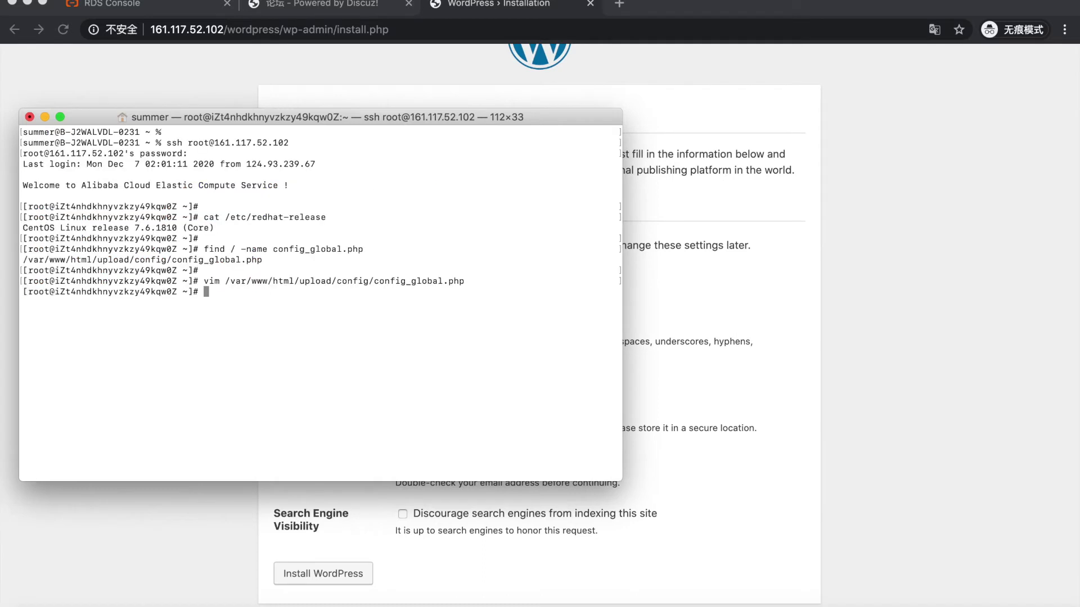
{"action": "key", "text": "Return"}
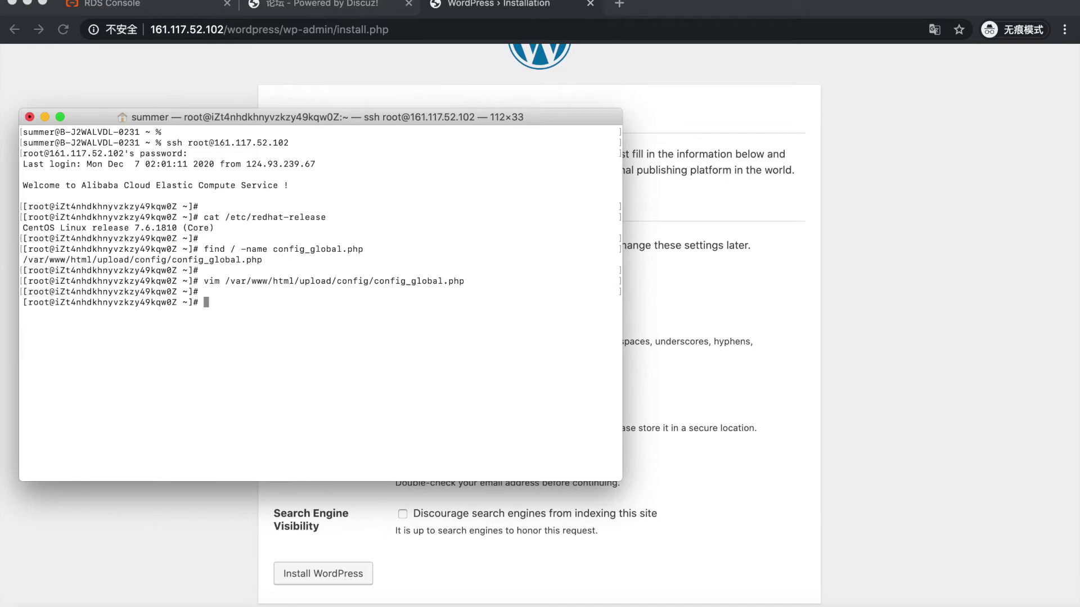
{"action": "type", "text": "find / -name wp-config.php"}
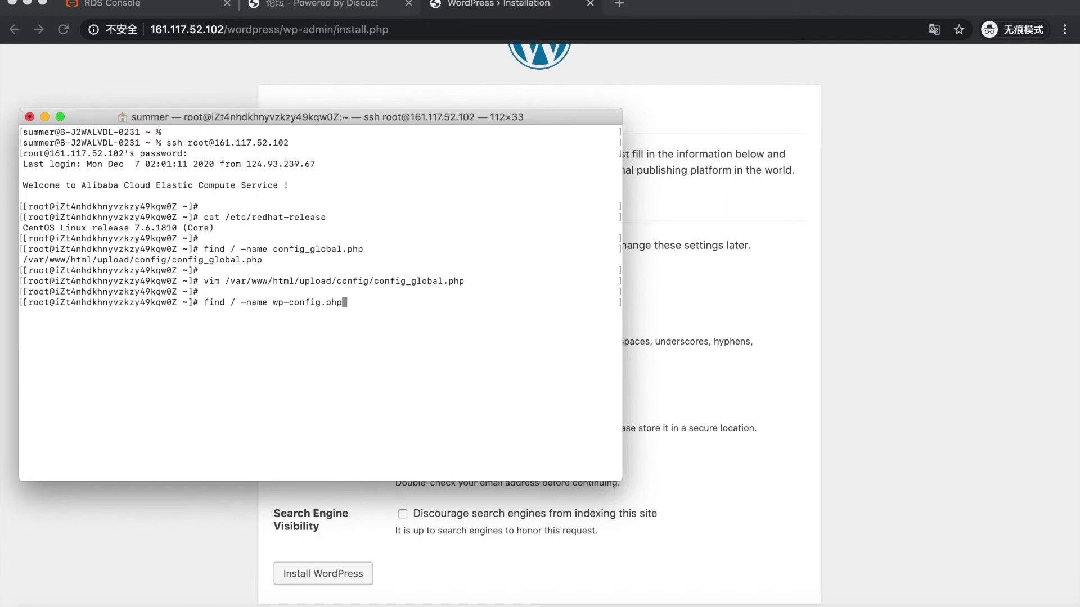
{"action": "key", "text": "Return"}
{"action": "key", "text": "Return"}
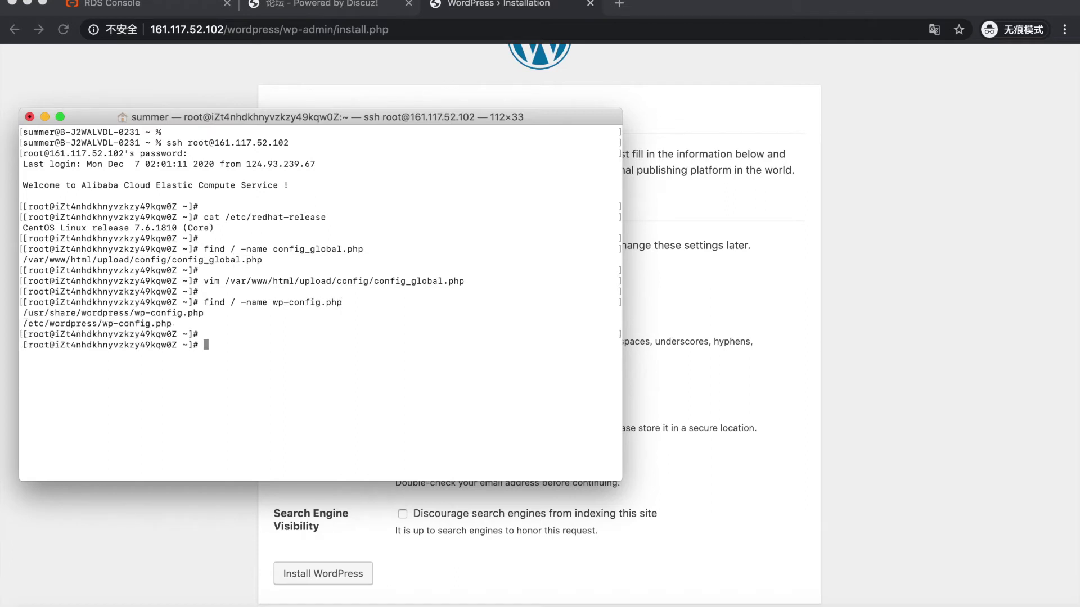
- Open /etc/wordpress/wp-config.php in vim using the copied path
{"action": "type", "text": "vim"}
{"action": "triple_click", "coordinate": [168, 317]}
{"action": "double_click", "coordinate": [169, 325]}
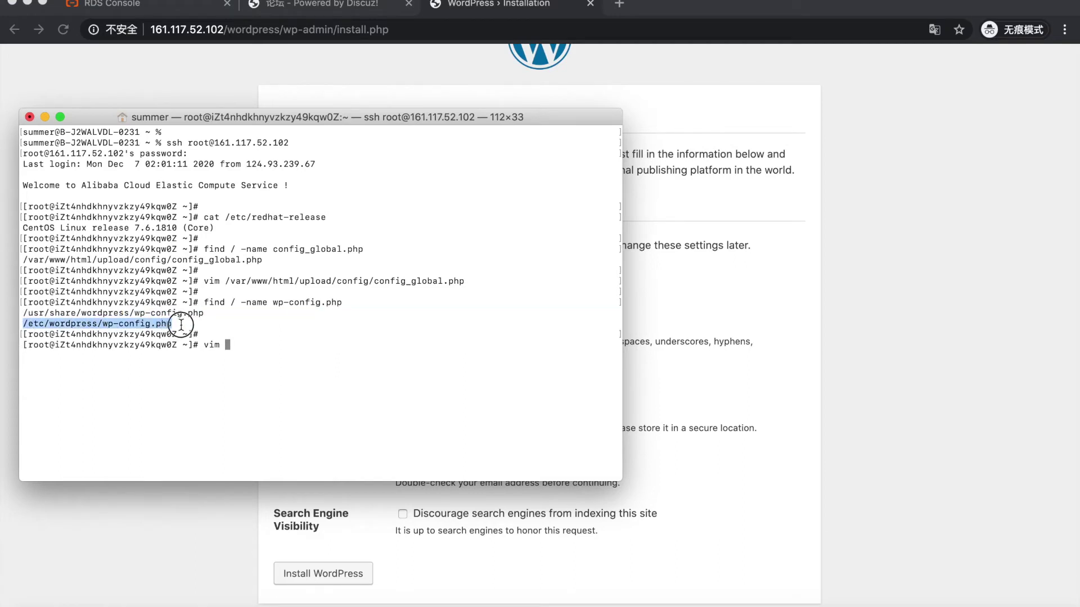
{"action": "key", "text": "super+c"}
{"action": "left_click", "coordinate": [319, 345]}
{"action": "key", "text": "super+v"}
{"action": "key", "text": "Return"}
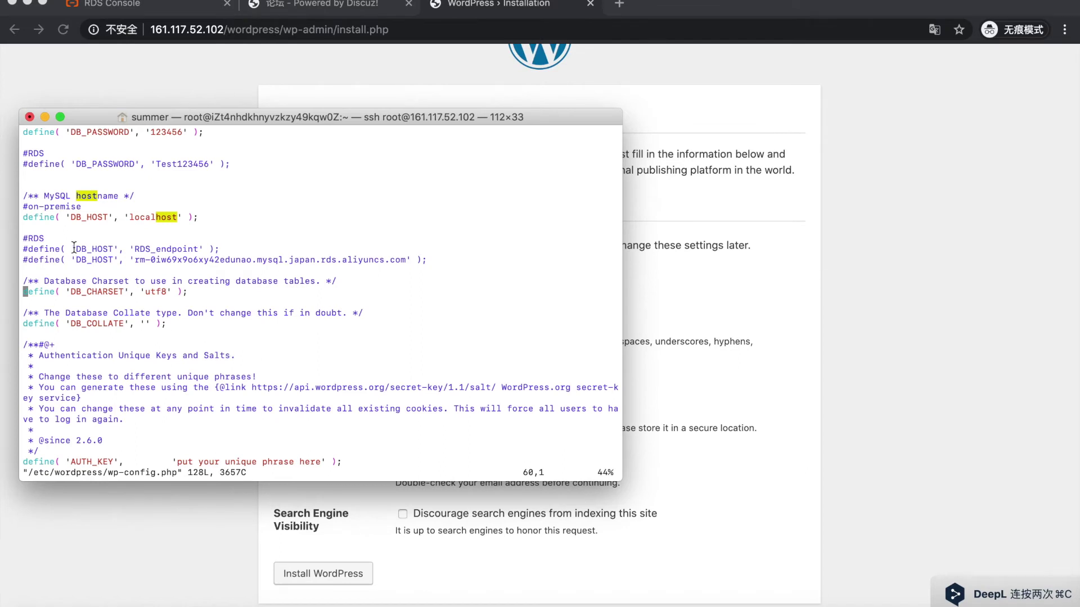
- Review the DB_HOST localhost and DB_CHARSET settings, scroll through the file, and quit with :q
{"action": "left_click_drag", "start_coordinate": [63, 219], "coordinate": [181, 221]}
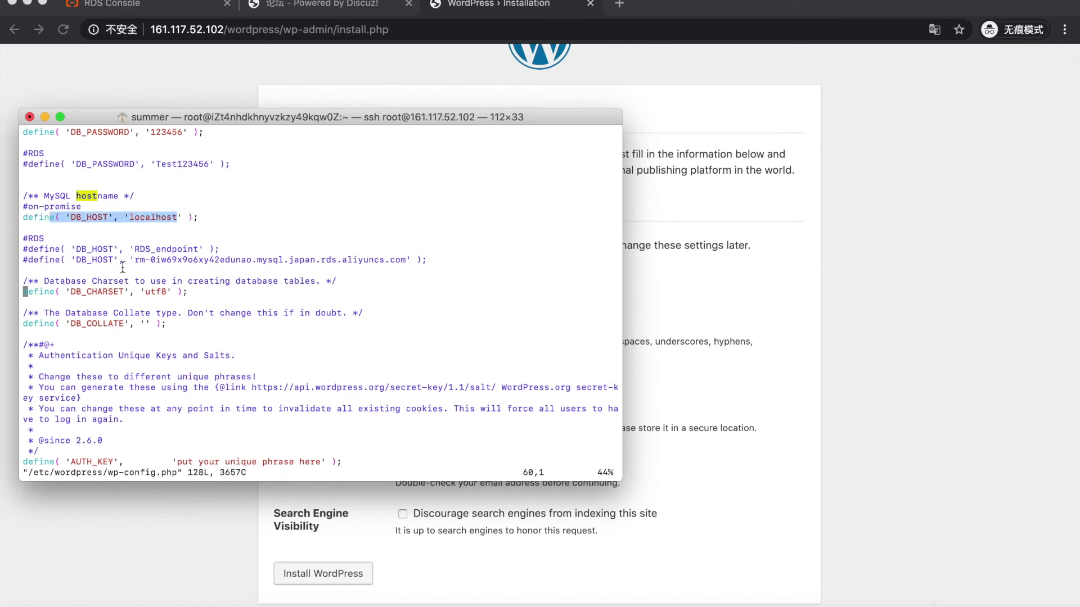
{"action": "left_click", "coordinate": [87, 298]}
{"action": "left_click_drag", "start_coordinate": [61, 292], "coordinate": [179, 292]}
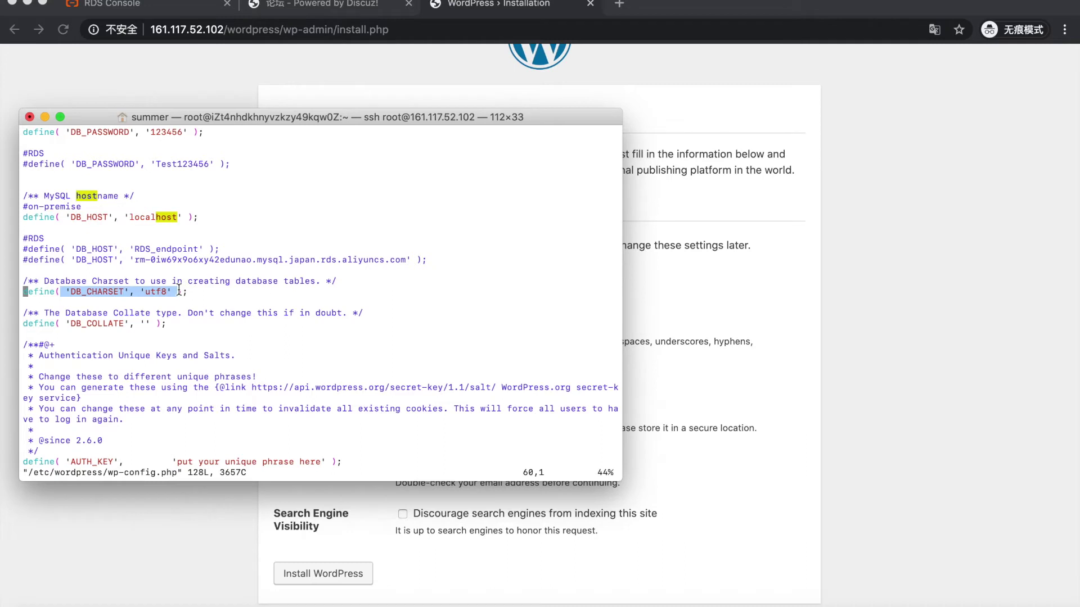
{"action": "key", "text": "Escape"}
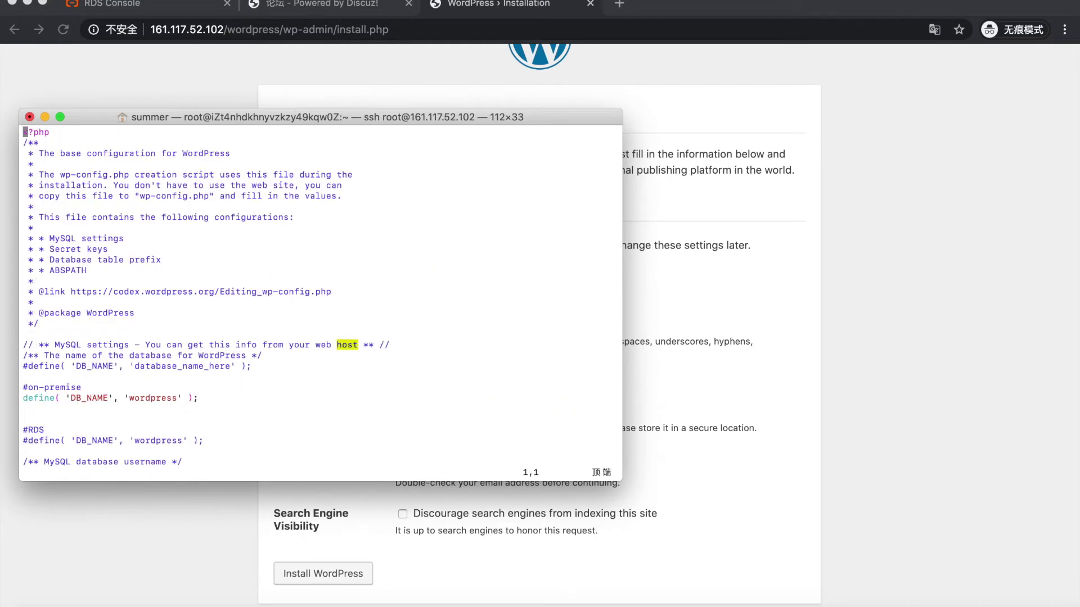
{"action": "scroll", "coordinate": [158, 406], "scroll_direction": "down", "scroll_amount": 8}
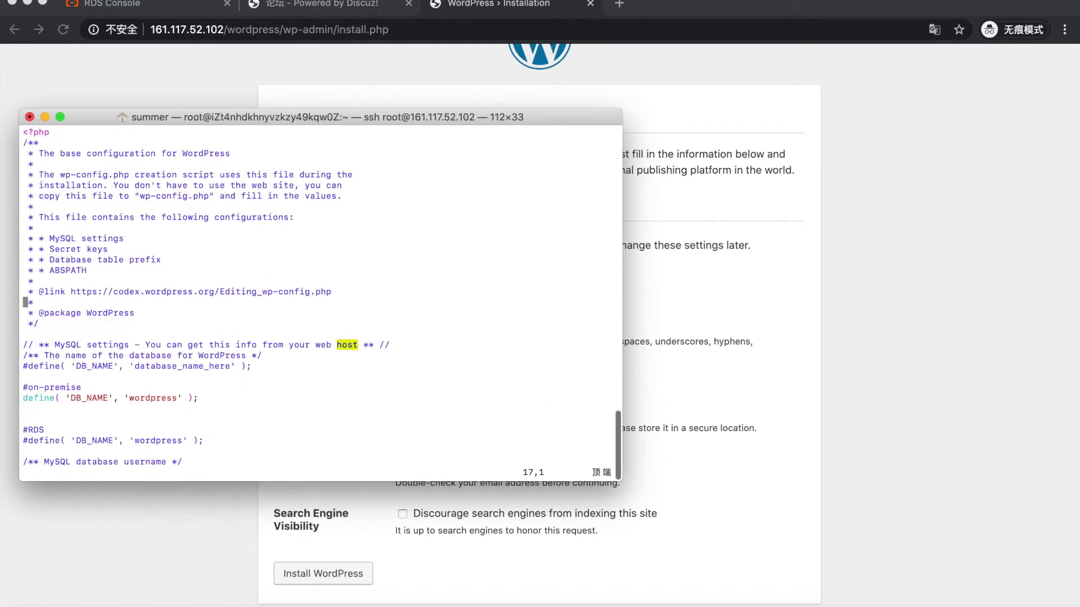
{"action": "scroll", "coordinate": [191, 405], "scroll_direction": "down", "scroll_amount": 9}
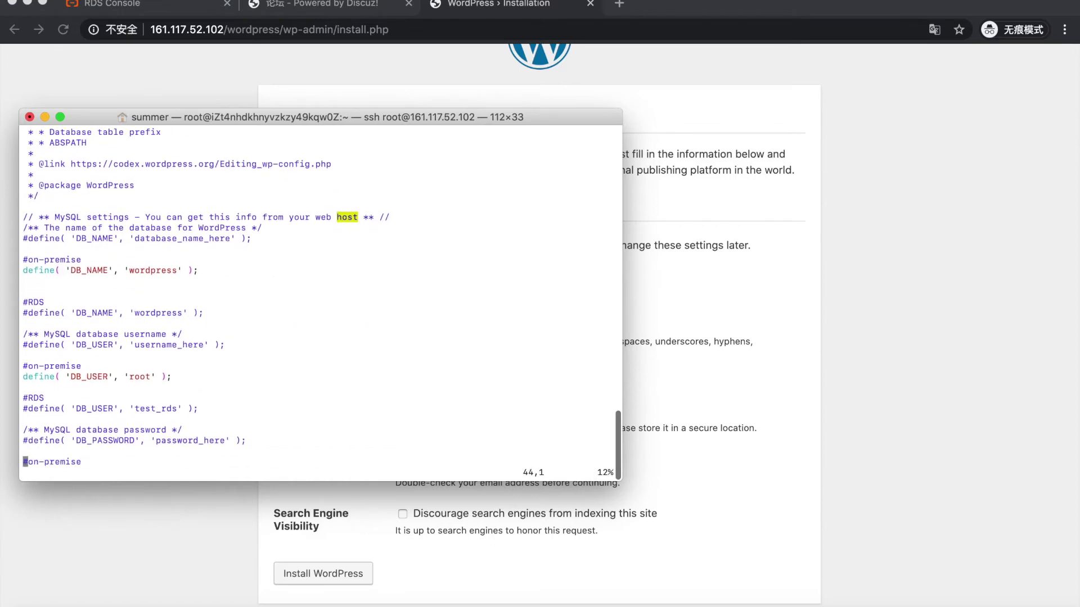
{"action": "scroll", "coordinate": [169, 337], "scroll_direction": "down", "scroll_amount": 3}
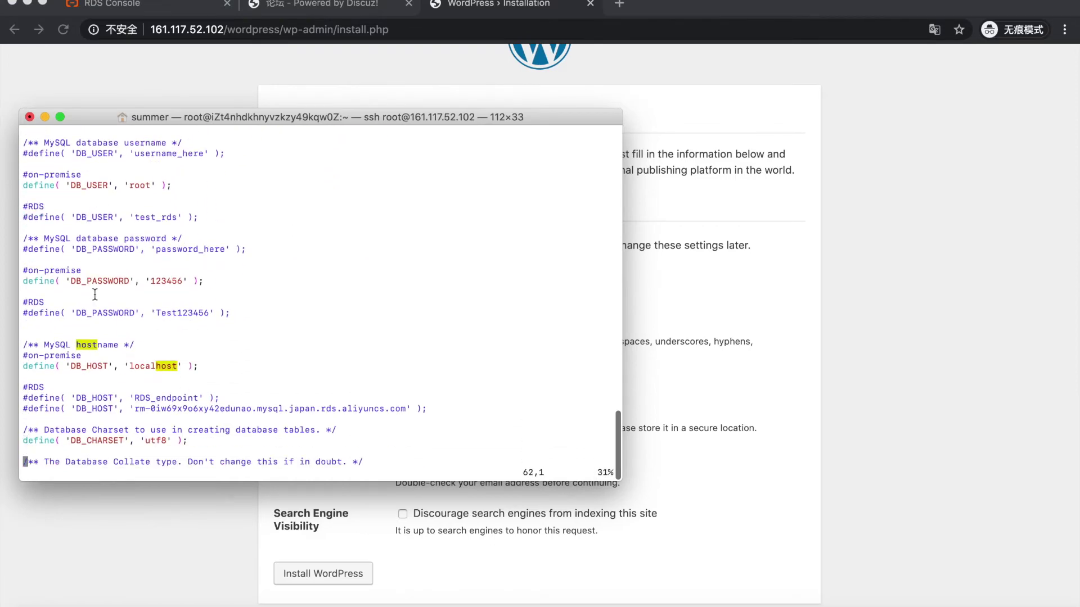
{"action": "scroll", "coordinate": [96, 293], "scroll_direction": "down", "scroll_amount": 6}
{"action": "scroll", "coordinate": [321, 298], "scroll_direction": "up", "scroll_amount": 10}
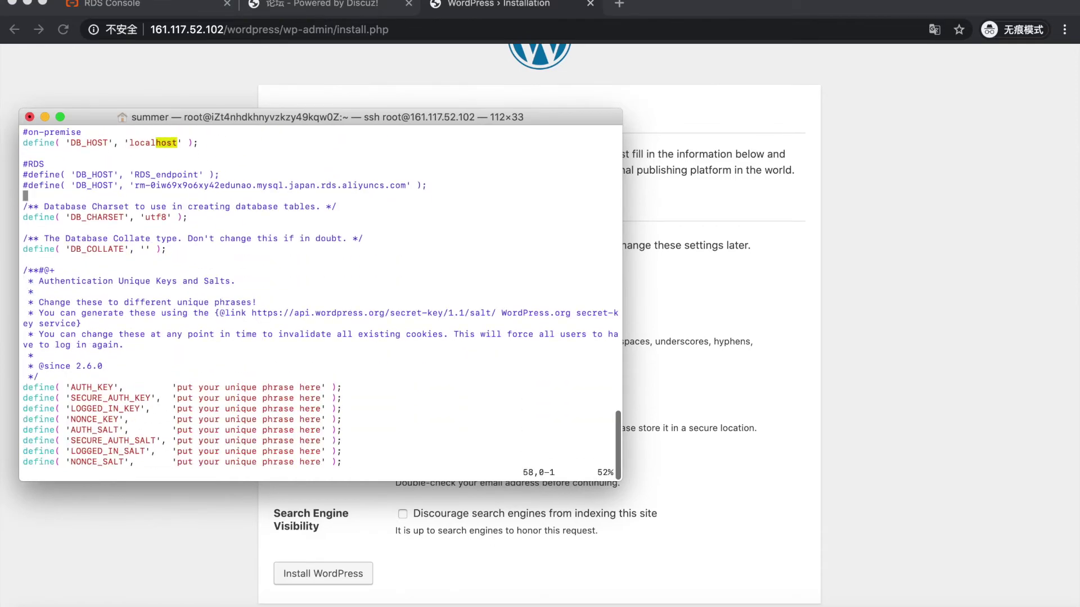
{"action": "type", "text": ":q"}
{"action": "key", "text": "Return"}
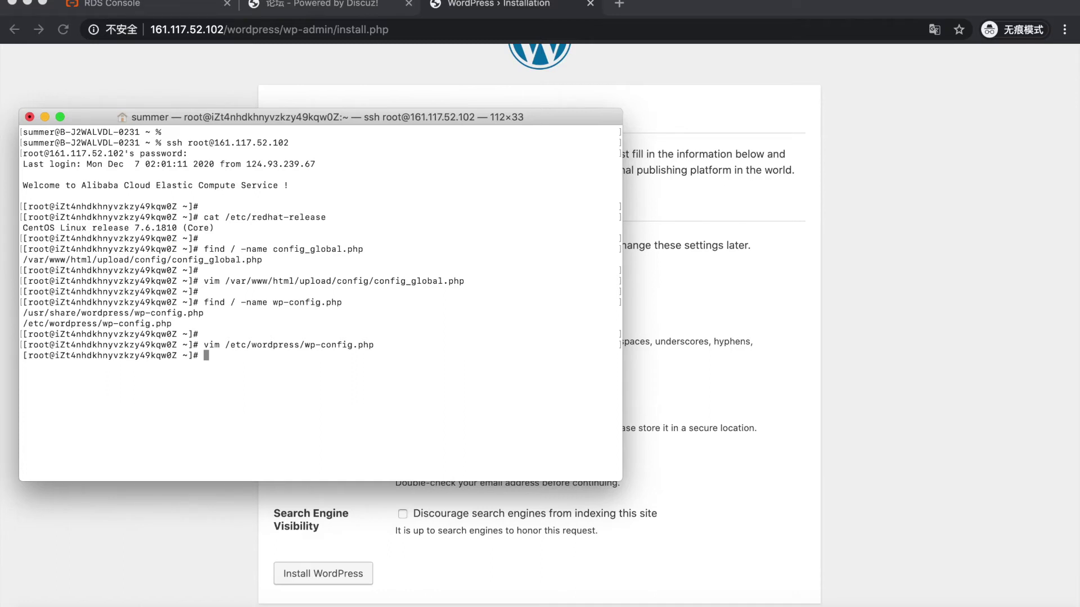
- Reopen wp-config.php in vim, append 1 to DB_NAME to make wordpress1, and save with :wq
{"action": "key", "text": "Up"}
{"action": "key", "text": "Return"}
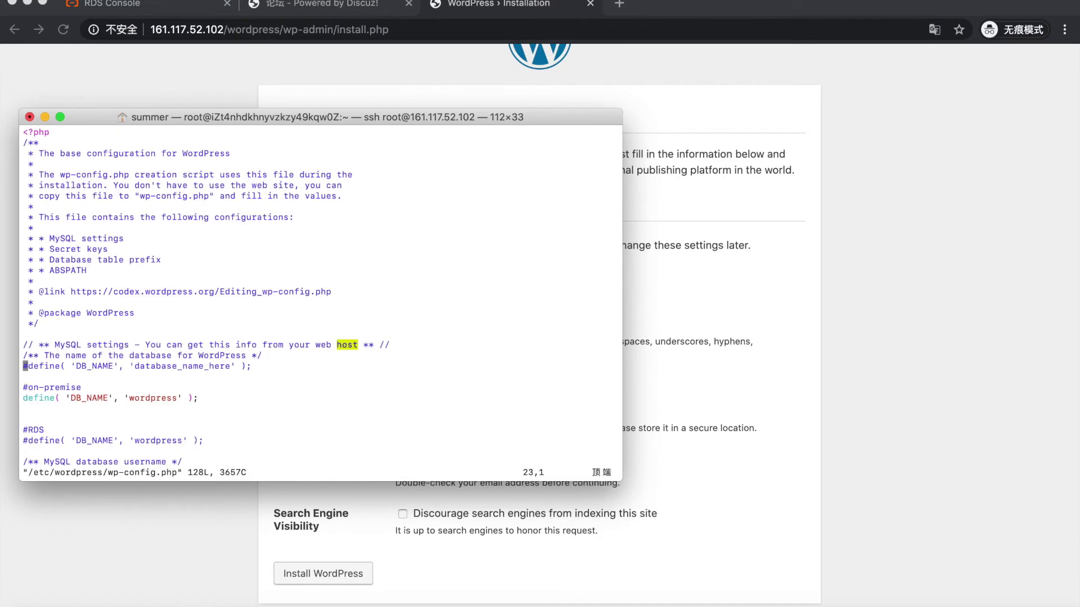
{"action": "key", "text": "Down"}
{"action": "key", "text": "Down"}
{"action": "key", "text": "Down"}
{"action": "key", "text": "Right"}
{"action": "key", "text": "Right"}
{"action": "key", "text": "Right"}
{"action": "key", "text": "Right"}
{"action": "key", "text": "Right"}
{"action": "key", "text": "Right"}
{"action": "key", "text": "Right"}
{"action": "key", "text": "Right"}
{"action": "key", "text": "Right"}
{"action": "key", "text": "Right"}
{"action": "key", "text": "Right"}
{"action": "key", "text": "Right"}
{"action": "key", "text": "Right"}
{"action": "key", "text": "Right"}
{"action": "key", "text": "Right"}
{"action": "key", "text": "Right"}
{"action": "key", "text": "Right"}
{"action": "key", "text": "Right"}
{"action": "key", "text": "Right"}
{"action": "key", "text": "Right"}
{"action": "key", "text": "Right"}
{"action": "key", "text": "Right"}
{"action": "key", "text": "Right"}
{"action": "key", "text": "Right"}
{"action": "key", "text": "Right"}
{"action": "key", "text": "i"}
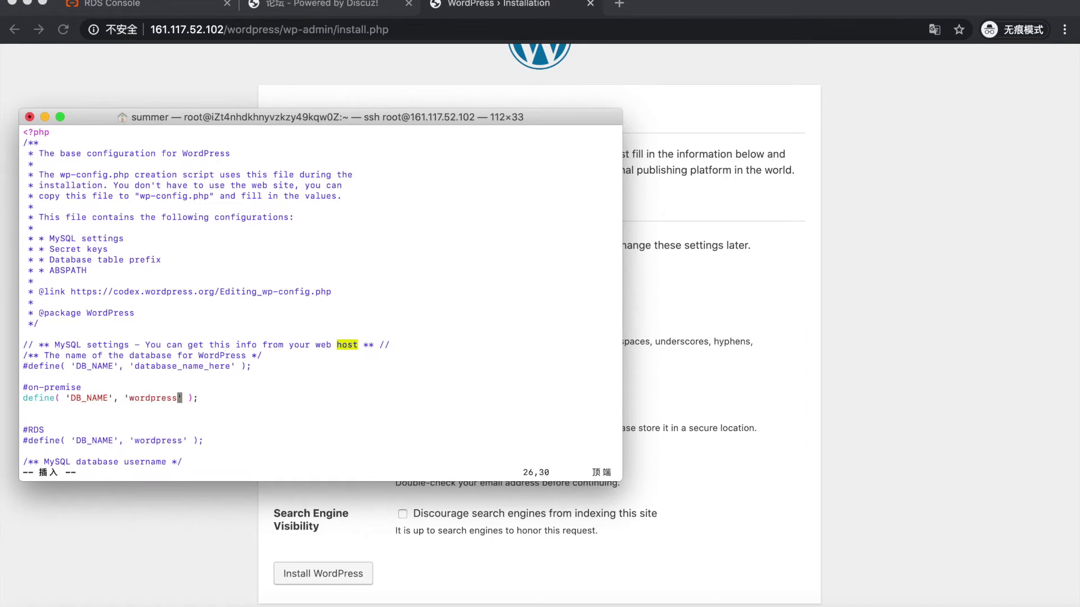
{"action": "type", "text": "1"}
{"action": "key", "text": "Escape"}
{"action": "key", "text": "shift+semicolon"}
{"action": "type", "text": "wq"}
{"action": "key", "text": "Return"}
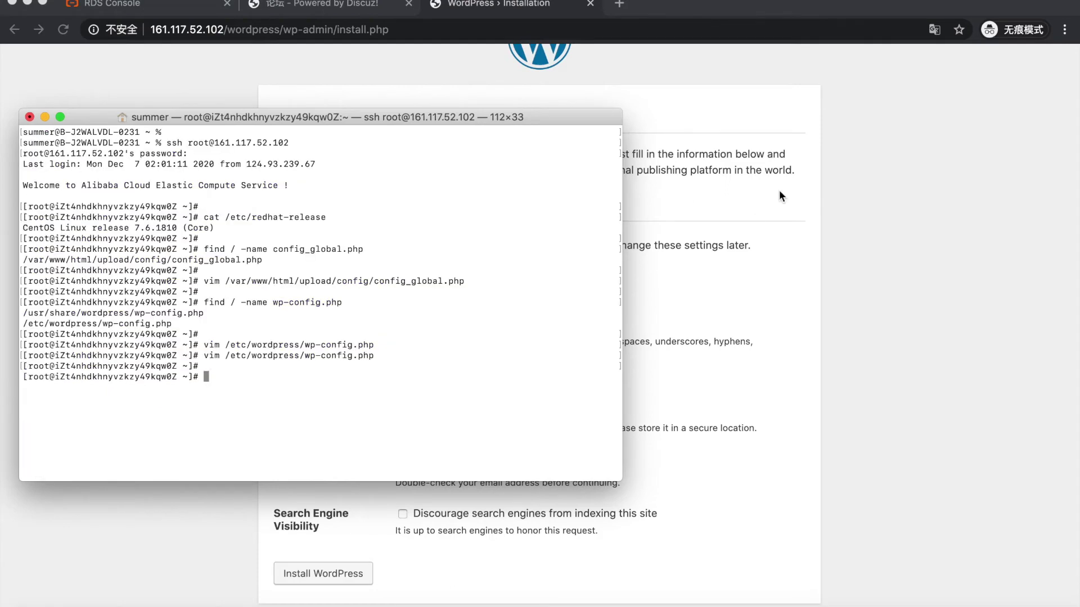
{"action": "left_click", "coordinate": [782, 197]}
- Reload install.php, which now shows a 'Can't select database' error for wordpress1
{"action": "left_click", "coordinate": [513, 26]}
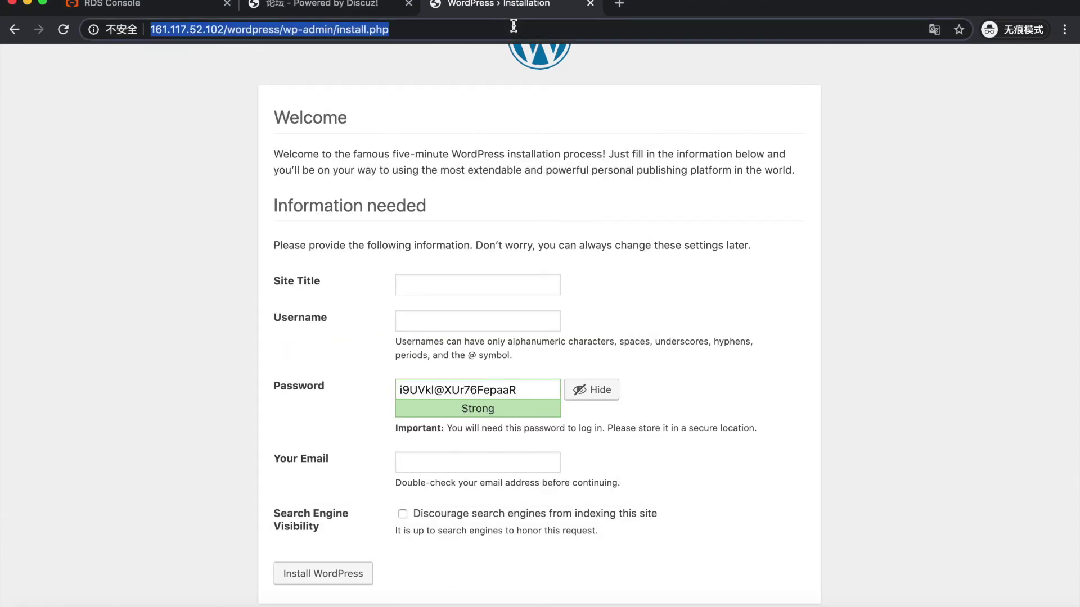
{"action": "key", "text": "Return"}
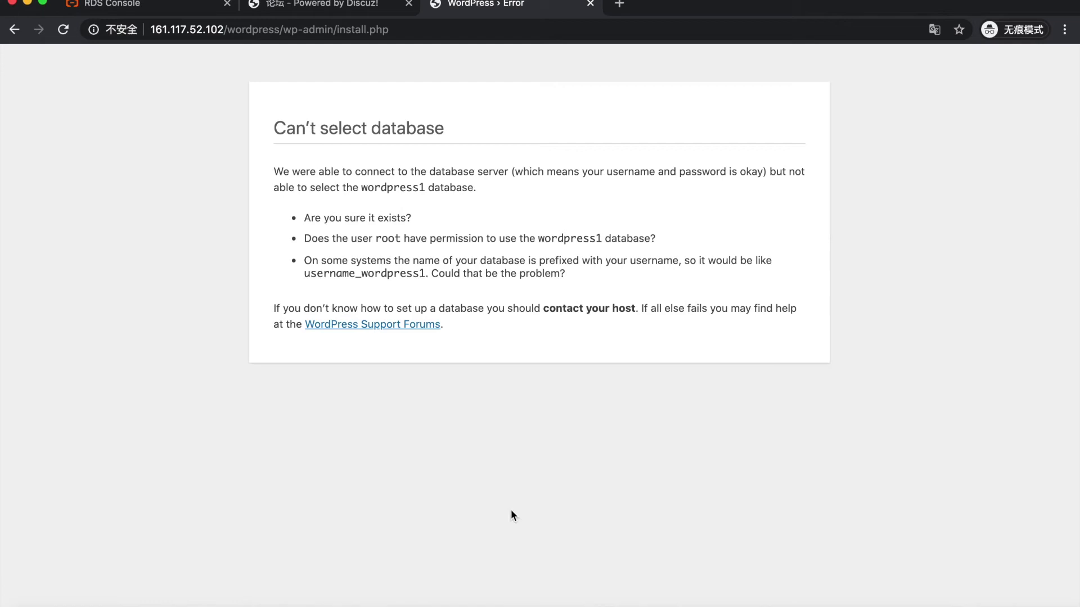
{"action": "left_click", "coordinate": [546, 606]}
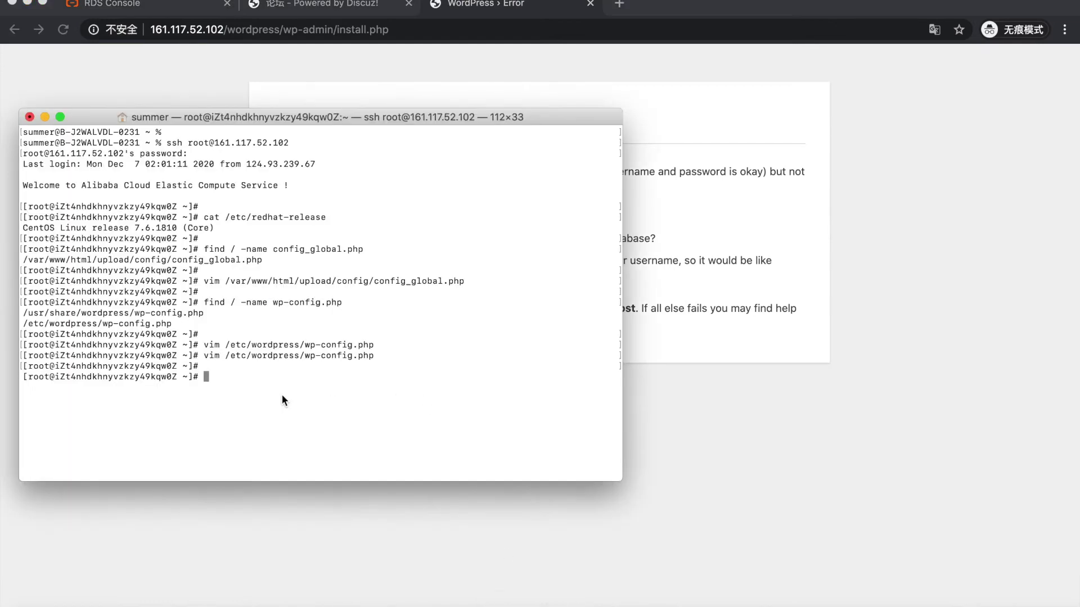
- Reopen wp-config.php in vim, append 11 to the DB_USER value root, and save with :wq
{"action": "key", "text": "Up"}
{"action": "key", "text": "Return"}
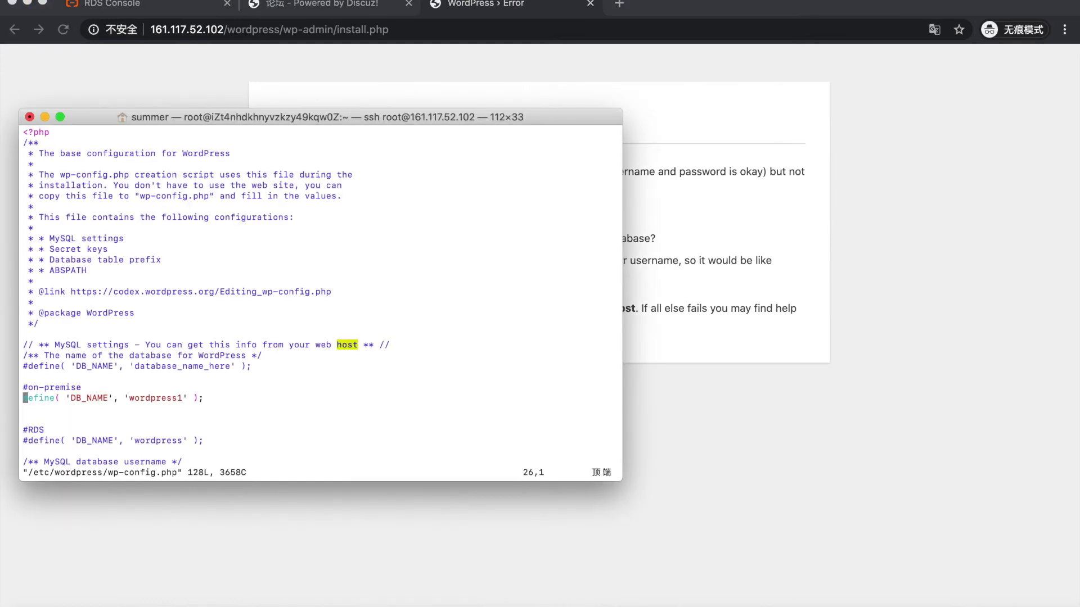
{"action": "key", "text": "Down"}
{"action": "key", "text": "Down"}
{"action": "key", "text": "Down"}
{"action": "key", "text": "Down"}
{"action": "key", "text": "Down"}
{"action": "key", "text": "Down"}
{"action": "key", "text": "Down"}
{"action": "key", "text": "Down"}
{"action": "key", "text": "Down"}
{"action": "key", "text": "Down"}
{"action": "key", "text": "Down"}
{"action": "key", "text": "Down"}
{"action": "key", "text": "Down"}
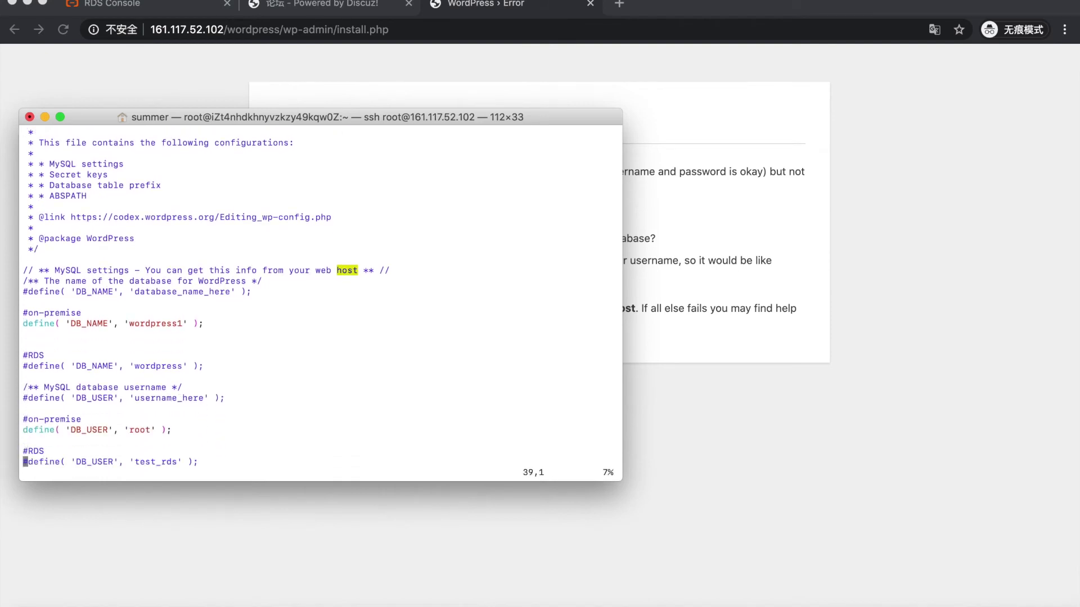
{"action": "key", "text": "Up"}
{"action": "key", "text": "Up"}
{"action": "key", "text": "Up"}
{"action": "key", "text": "Right"}
{"action": "key", "text": "Right"}
{"action": "key", "text": "Right"}
{"action": "key", "text": "Right"}
{"action": "key", "text": "Right"}
{"action": "key", "text": "Right"}
{"action": "key", "text": "Right"}
{"action": "key", "text": "Right"}
{"action": "key", "text": "Right"}
{"action": "key", "text": "Right"}
{"action": "key", "text": "Right"}
{"action": "key", "text": "Right"}
{"action": "key", "text": "Right"}
{"action": "key", "text": "Right"}
{"action": "key", "text": "Right"}
{"action": "key", "text": "Right"}
{"action": "key", "text": "Right"}
{"action": "key", "text": "Right"}
{"action": "key", "text": "Right"}
{"action": "key", "text": "Right"}
{"action": "key", "text": "Right"}
{"action": "key", "text": "Right"}
{"action": "key", "text": "Right"}
{"action": "key", "text": "Right"}
{"action": "key", "text": "i"}
{"action": "type", "text": "11"}
{"action": "key", "text": "Escape"}
{"action": "type", "text": ":wq"}
{"action": "key", "text": "Return"}
{"action": "left_click", "coordinate": [794, 225]}
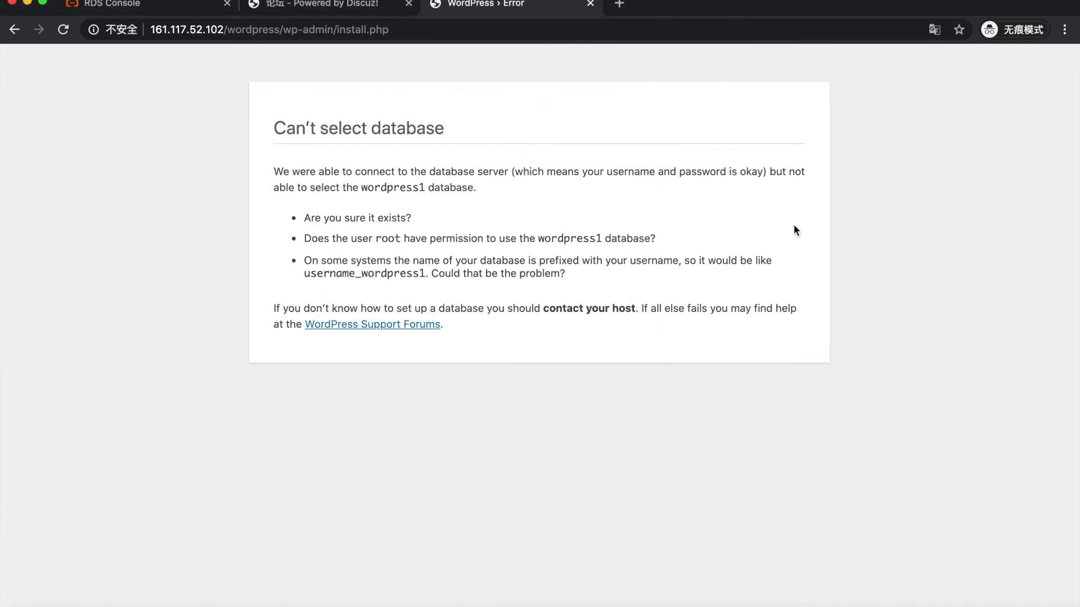
- Reload install.php and the /wordpress/ root, both showing 'Error establishing a database connection'
{"action": "left_click", "coordinate": [451, 29]}
{"action": "key", "text": "Return"}
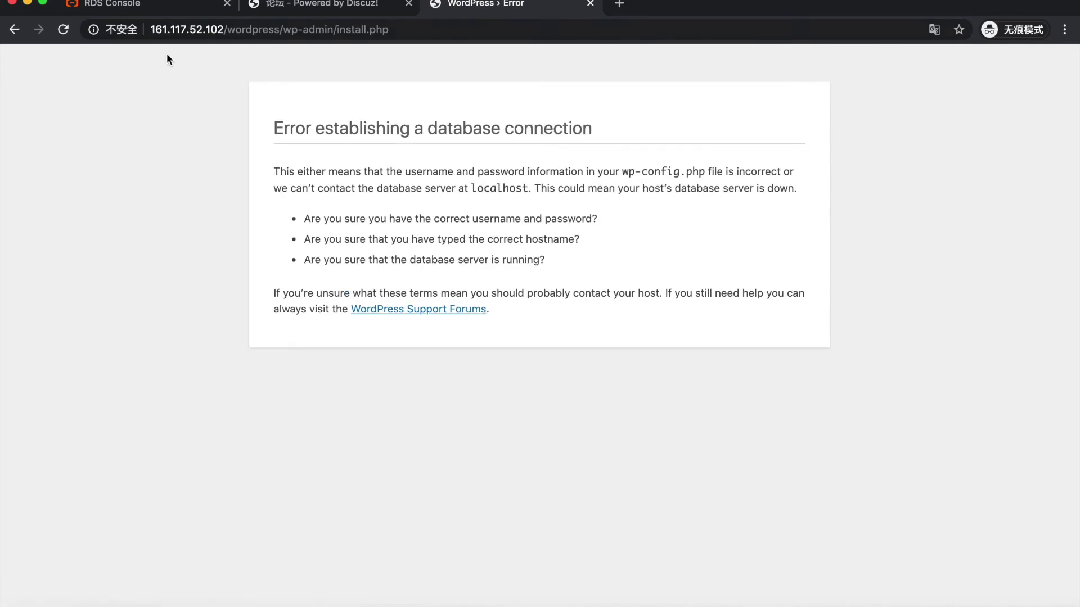
{"action": "left_click", "coordinate": [280, 29]}
{"action": "left_click_drag", "start_coordinate": [279, 29], "coordinate": [424, 29]}
{"action": "key", "text": "BackSpace"}
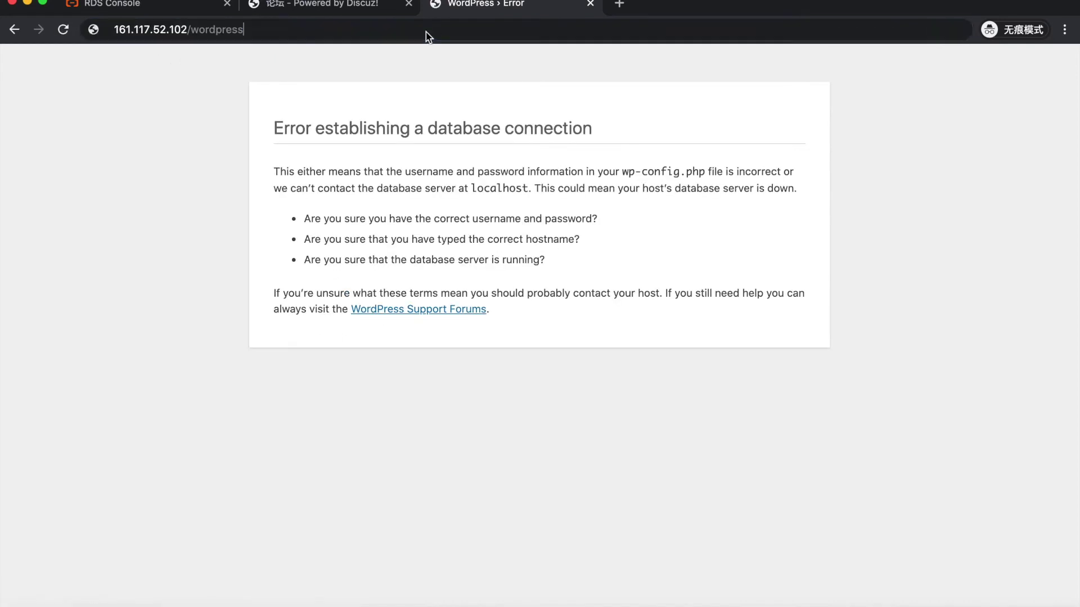
{"action": "key", "text": "Return"}
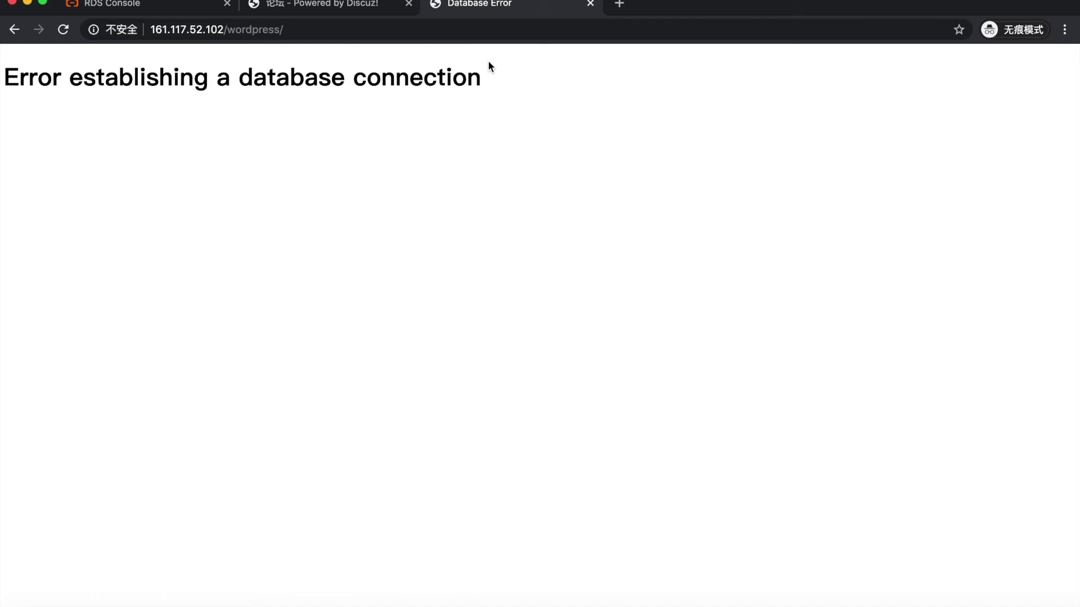
{"action": "key", "text": "ctrl+Tab"}
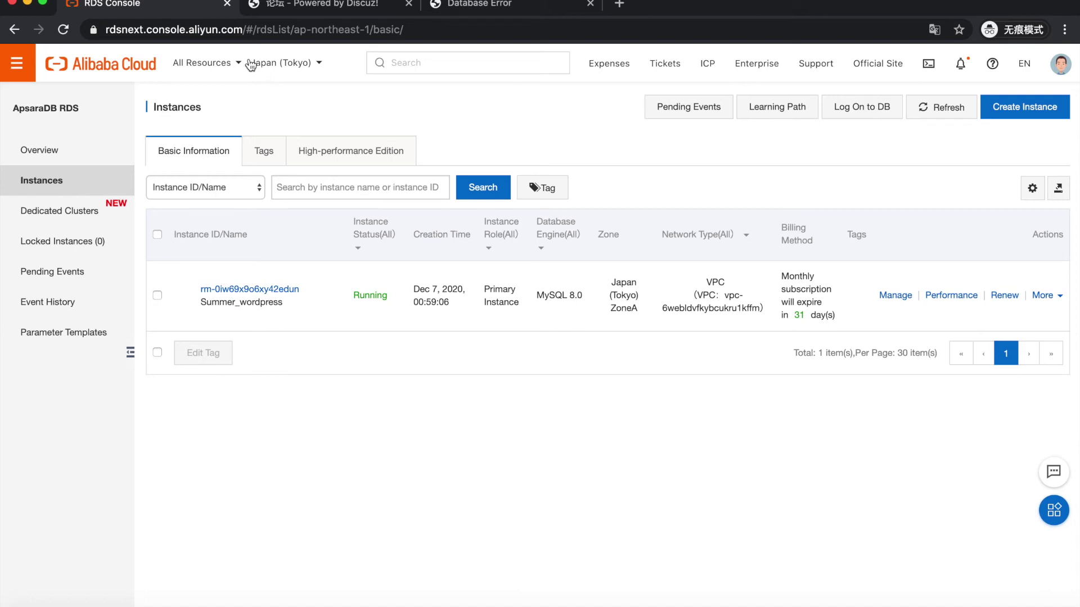
- Open the Summer_wordpress RDS instance details and copy its endpoint address
{"action": "left_click", "coordinate": [270, 63]}
{"action": "left_click", "coordinate": [276, 68]}
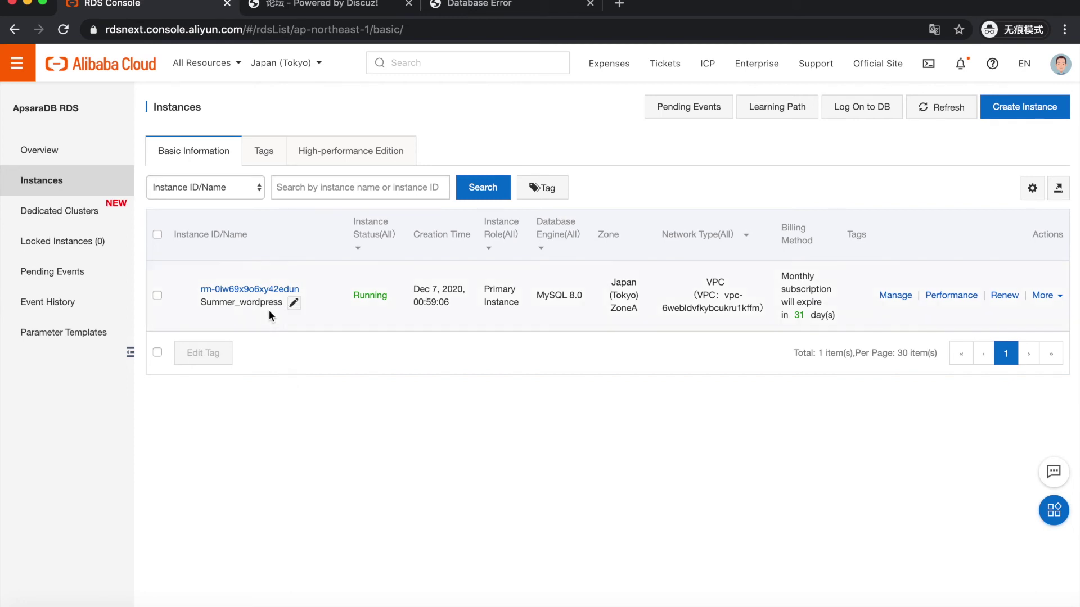
{"action": "left_click", "coordinate": [259, 291]}
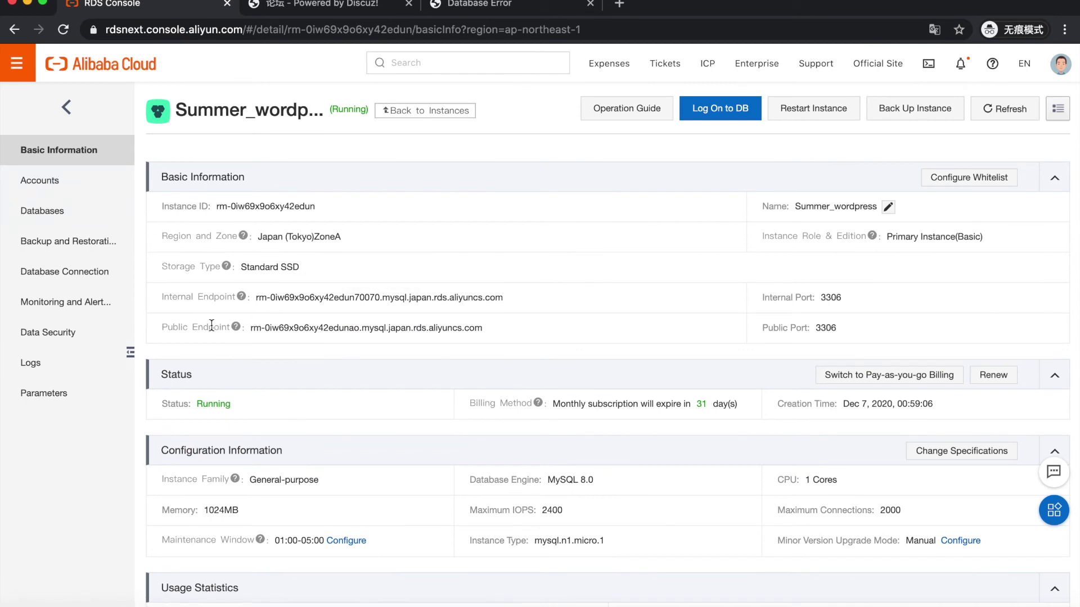
{"action": "mouse_move", "coordinate": [241, 297]}
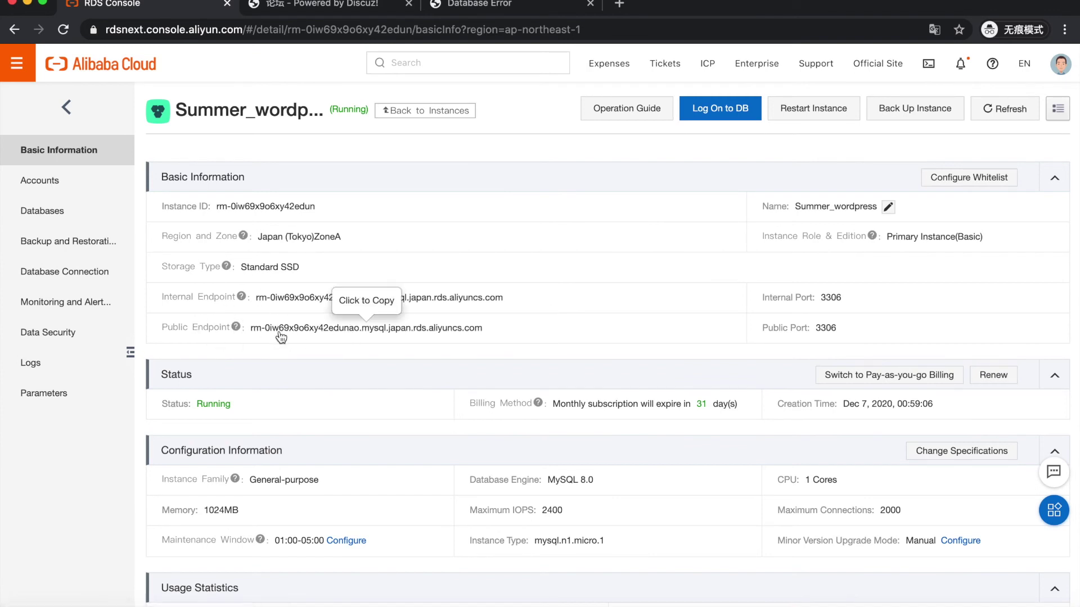
{"action": "left_click", "coordinate": [316, 335]}
{"action": "left_click", "coordinate": [374, 331]}
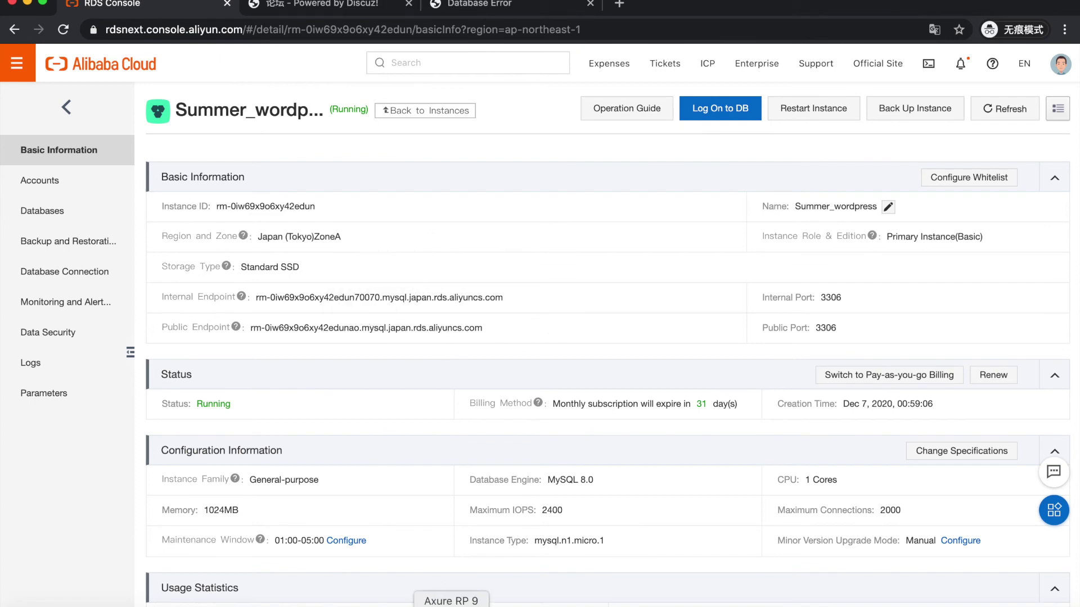
{"action": "left_click", "coordinate": [547, 601]}
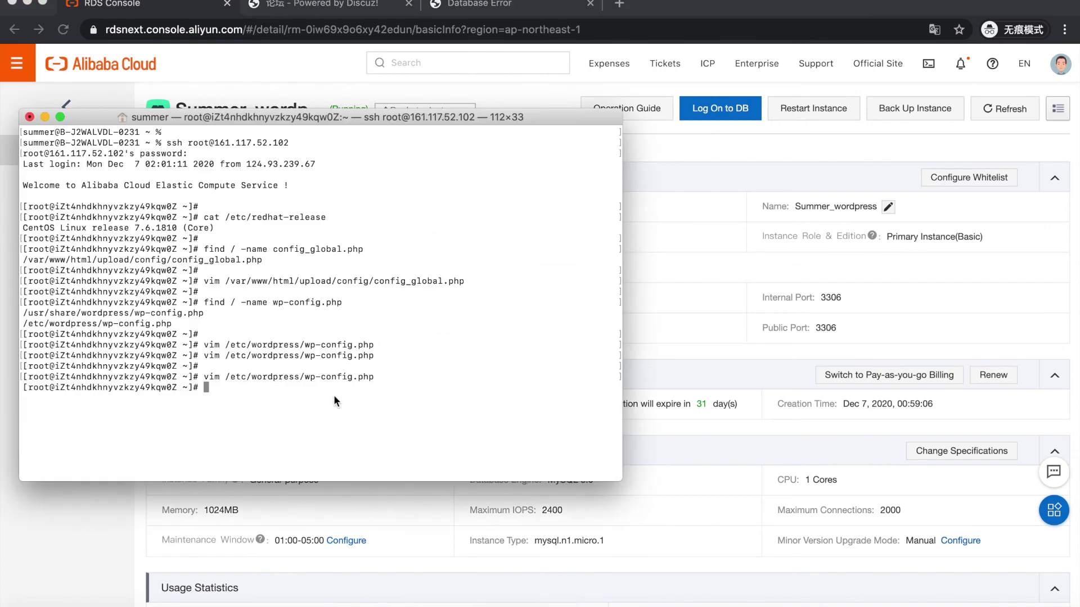
- Reopen wp-config.php in vim, comment out the on-premise DB_HOST and uncomment the RDS endpoint DB_HOST
{"action": "key", "text": "Up"}
{"action": "key", "text": "Return"}
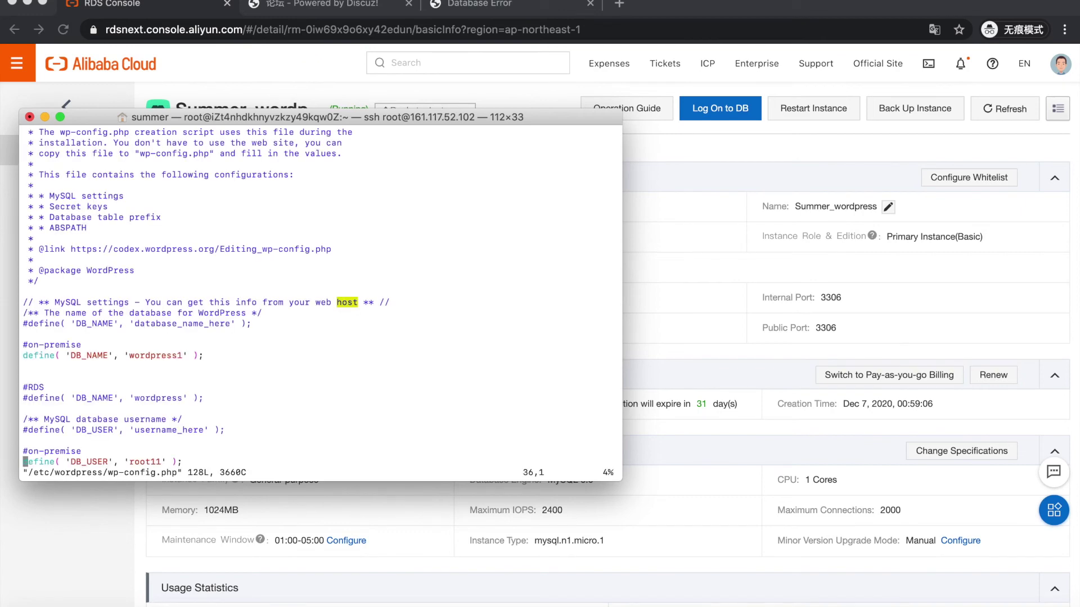
{"action": "type", "text": "/host"}
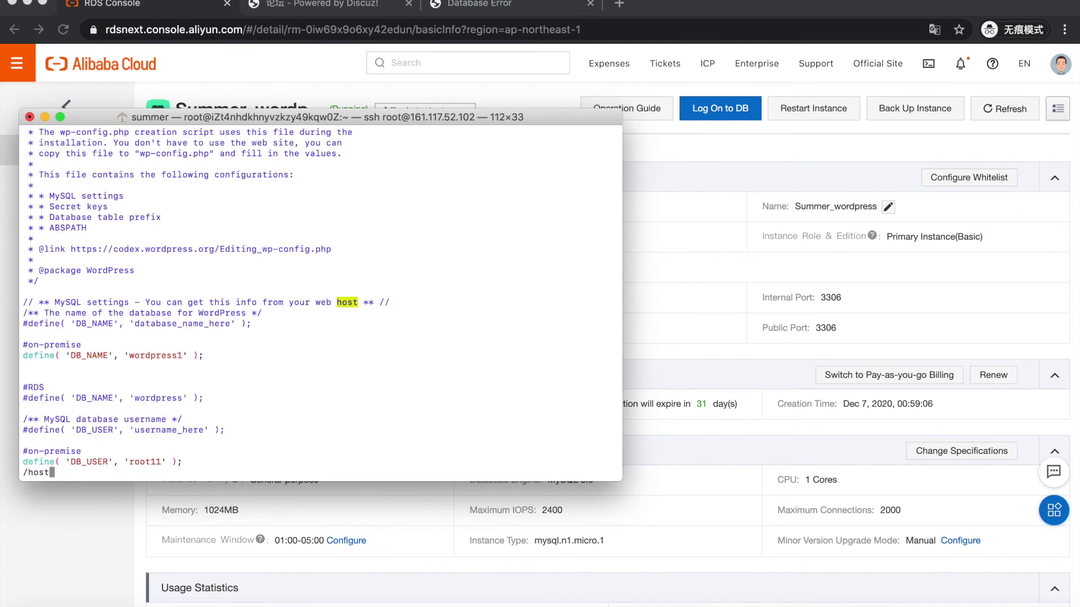
{"action": "key", "text": "Return"}
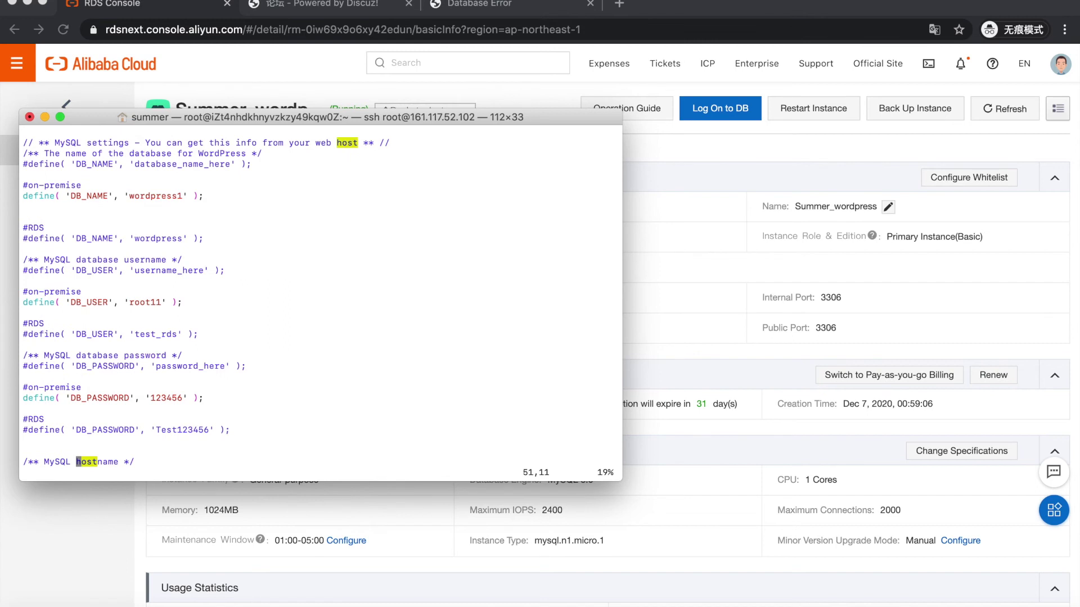
{"action": "key", "text": "Down"}
{"action": "key", "text": "Down"}
{"action": "key", "text": "Down"}
{"action": "key", "text": "Down"}
{"action": "key", "text": "Up"}
{"action": "key", "text": "Up"}
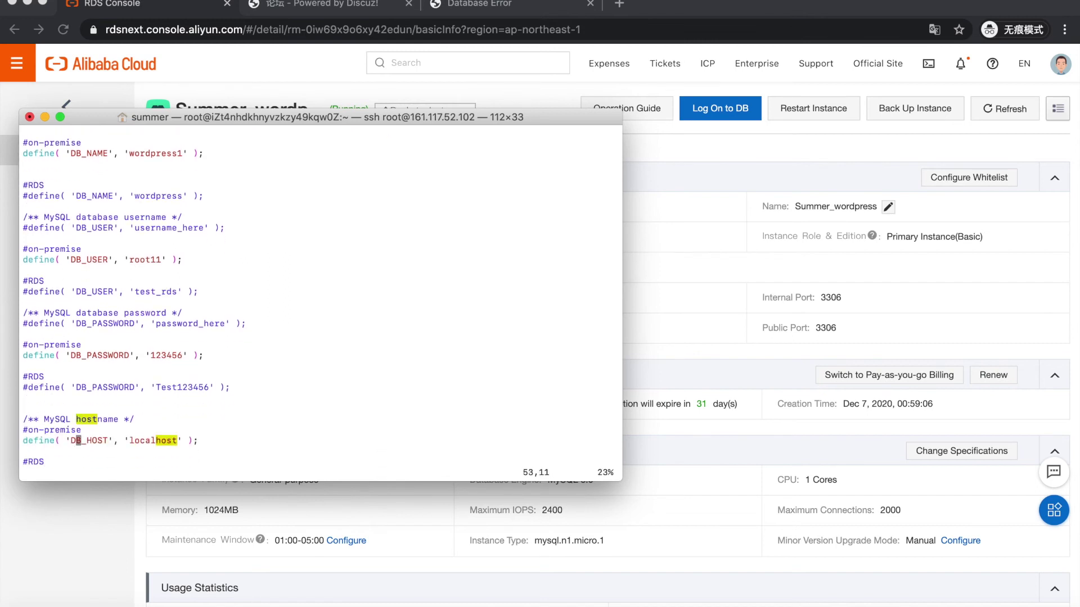
{"action": "key", "text": "Left"}
{"action": "key", "text": "Left"}
{"action": "key", "text": "Left"}
{"action": "key", "text": "Left"}
{"action": "key", "text": "Left"}
{"action": "key", "text": "Left"}
{"action": "key", "text": "Left"}
{"action": "key", "text": "Left"}
{"action": "key", "text": "Left"}
{"action": "key", "text": "Left"}
{"action": "key", "text": "i"}
{"action": "type", "text": "#"}
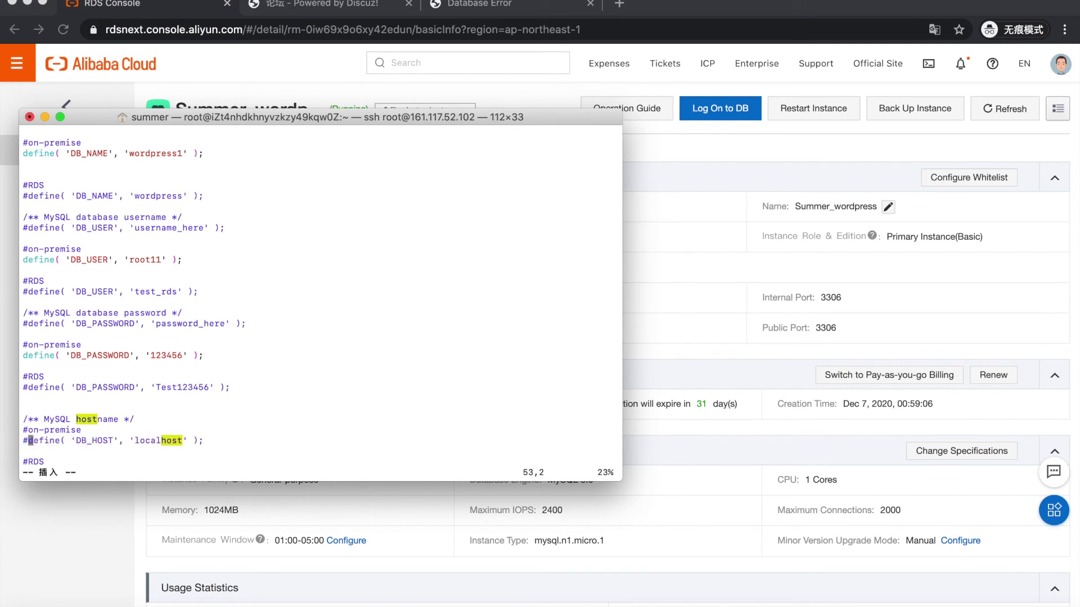
{"action": "key", "text": "Down"}
{"action": "key", "text": "Down"}
{"action": "key", "text": "Down"}
{"action": "key", "text": "Down"}
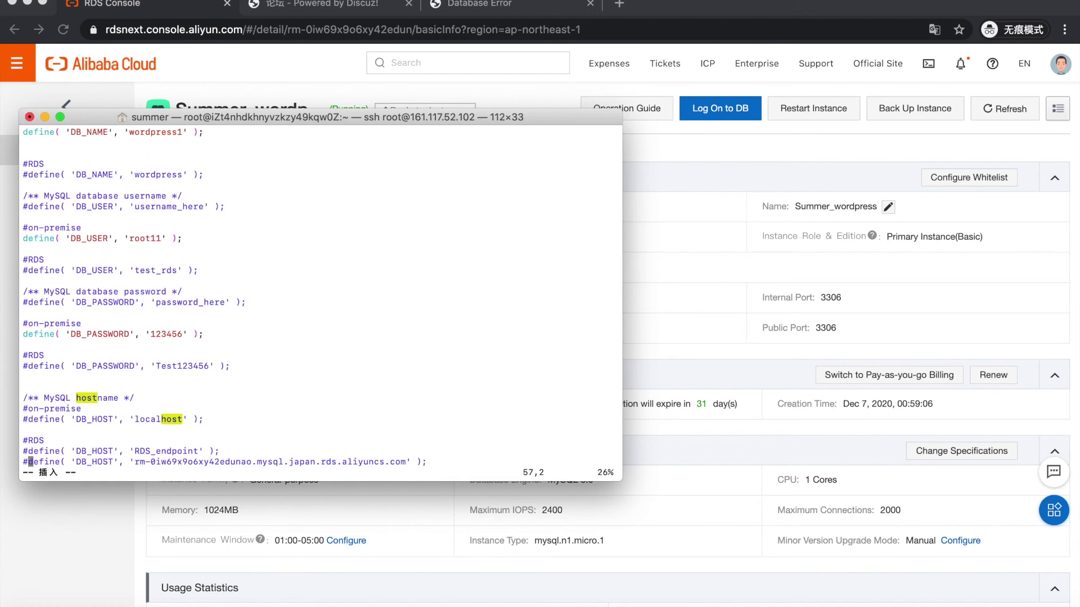
{"action": "scroll", "coordinate": [320, 302], "scroll_direction": "down", "scroll_amount": 1}
{"action": "key", "text": "BackSpace"}
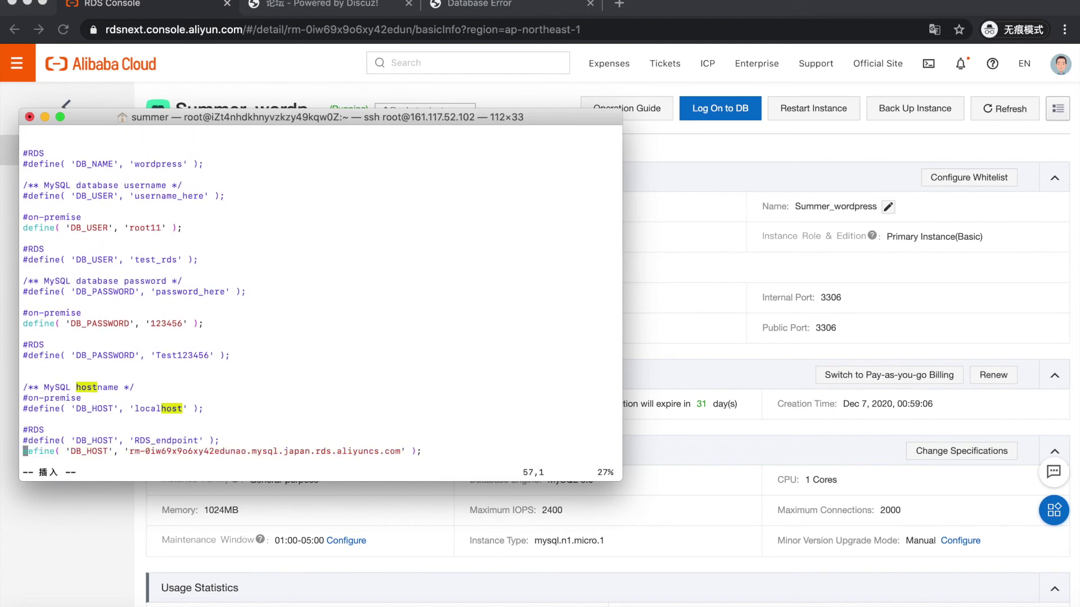
- Switch DB_PASSWORD and DB_USER to the RDS lines, enabling test_rds and commenting out the on-premise values
{"action": "key", "text": "Up"}
{"action": "key", "text": "Up"}
{"action": "key", "text": "Up"}
{"action": "key", "text": "Up"}
{"action": "key", "text": "Up"}
{"action": "key", "text": "Up"}
{"action": "key", "text": "Up"}
{"action": "key", "text": "Up"}
{"action": "key", "text": "Up"}
{"action": "key", "text": "Up"}
{"action": "key", "text": "Up"}
{"action": "key", "text": "Up"}
{"action": "key", "text": "Up"}
{"action": "key", "text": "Up"}
{"action": "key", "text": "Down"}
{"action": "key", "text": "Down"}
{"action": "type", "text": "#"}
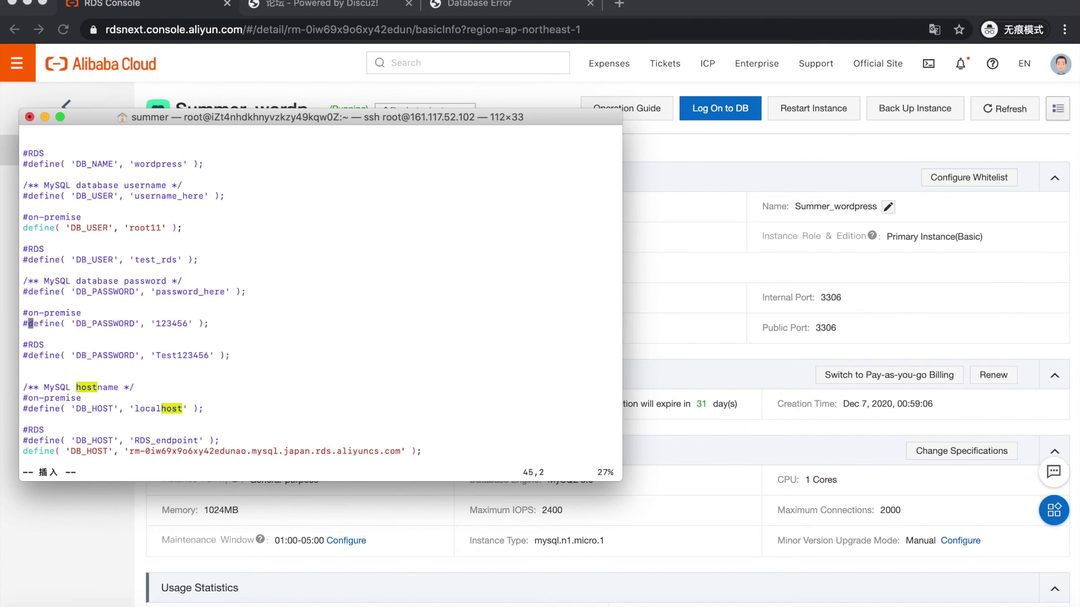
{"action": "key", "text": "Down"}
{"action": "key", "text": "Down"}
{"action": "key", "text": "Down"}
{"action": "key", "text": "BackSpace"}
{"action": "key", "text": "Up"}
{"action": "key", "text": "Up"}
{"action": "key", "text": "Up"}
{"action": "key", "text": "Up"}
{"action": "key", "text": "Up"}
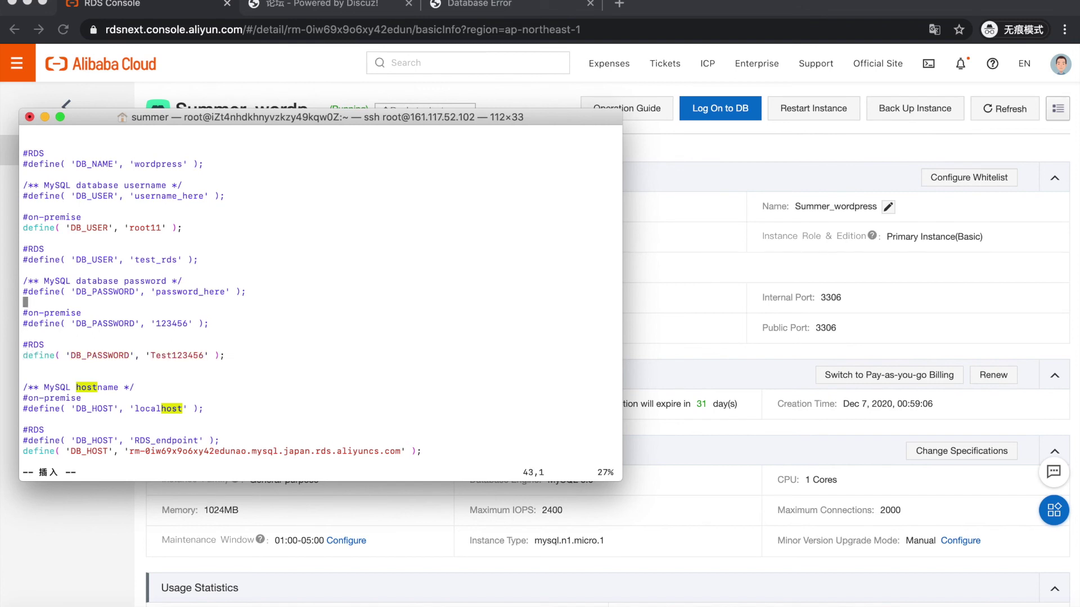
{"action": "key", "text": "Up"}
{"action": "key", "text": "Up"}
{"action": "key", "text": "Up"}
{"action": "key", "text": "Up"}
{"action": "key", "text": "Delete"}
{"action": "key", "text": "Up"}
{"action": "key", "text": "Up"}
{"action": "key", "text": "Up"}
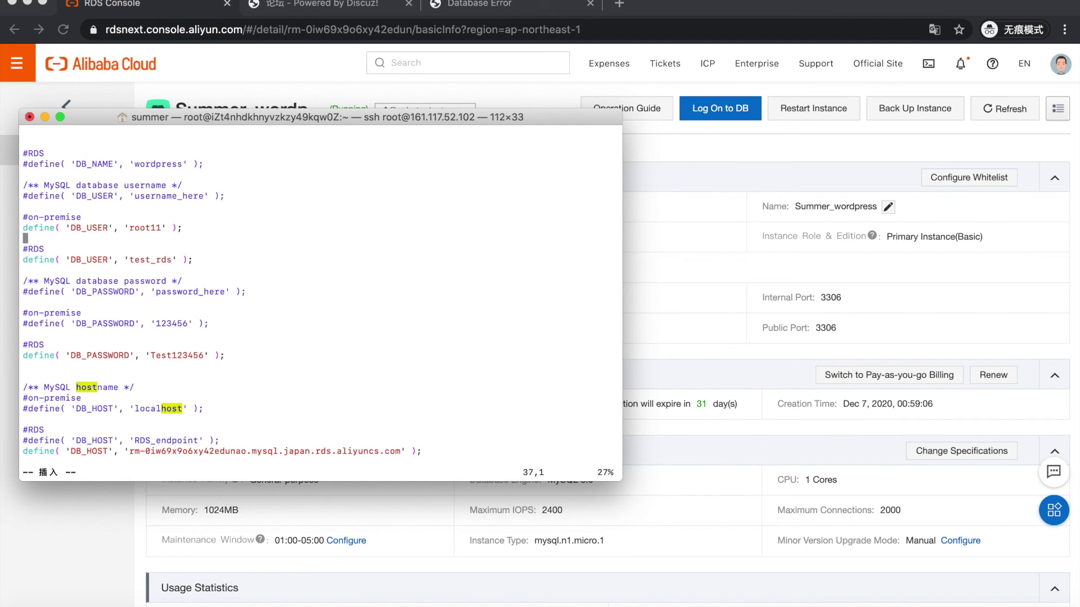
{"action": "type", "text": "#"}
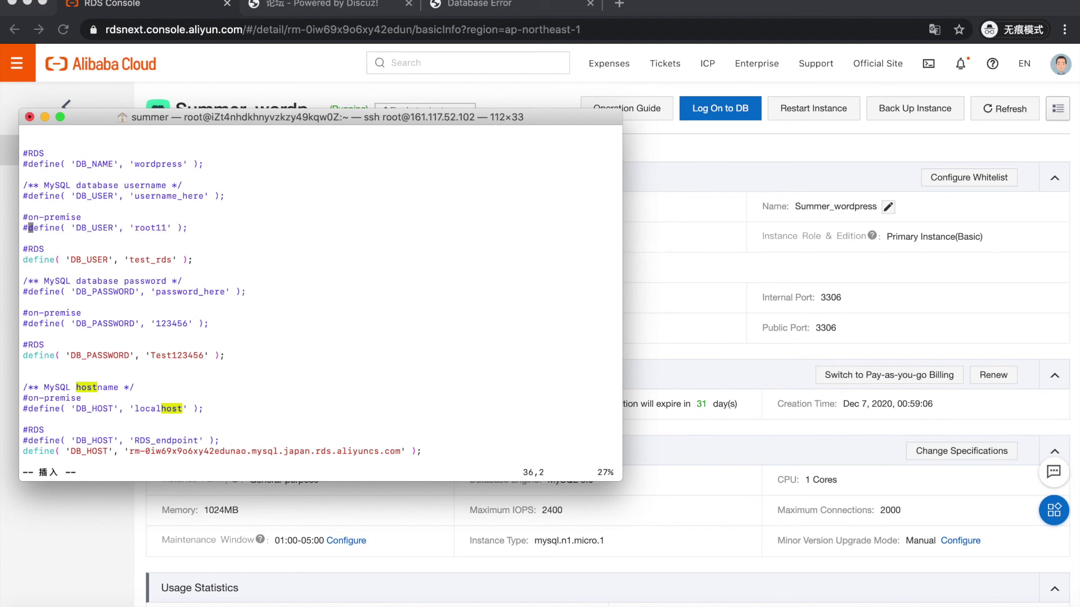
- Comment out the on-premise DB_NAME, uncomment the RDS DB_NAME wordpress line, and save with :wq
{"action": "key", "text": "Down"}
{"action": "key", "text": "Down"}
{"action": "key", "text": "Down"}
{"action": "key", "text": "Up"}
{"action": "key", "text": "Up"}
{"action": "key", "text": "Up"}
{"action": "key", "text": "Up"}
{"action": "key", "text": "Up"}
{"action": "key", "text": "Up"}
{"action": "key", "text": "Up"}
{"action": "key", "text": "Up"}
{"action": "key", "text": "Up"}
{"action": "key", "text": "Up"}
{"action": "key", "text": "Up"}
{"action": "key", "text": "Up"}
{"action": "key", "text": "Up"}
{"action": "key", "text": "Up"}
{"action": "key", "text": "Up"}
{"action": "key", "text": "Up"}
{"action": "key", "text": "Down"}
{"action": "key", "text": "Down"}
{"action": "key", "text": "Down"}
{"action": "key", "text": "Down"}
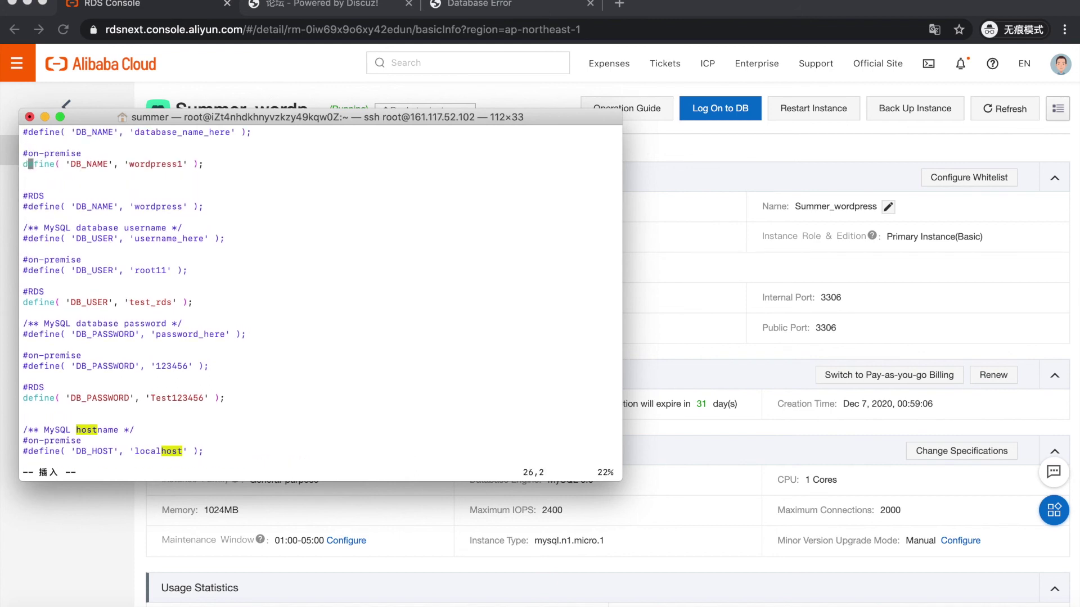
{"action": "key", "text": "Up"}
{"action": "type", "text": "#"}
{"action": "key", "text": "Down"}
{"action": "key", "text": "Down"}
{"action": "key", "text": "Down"}
{"action": "key", "text": "Down"}
{"action": "key", "text": "BackSpace"}
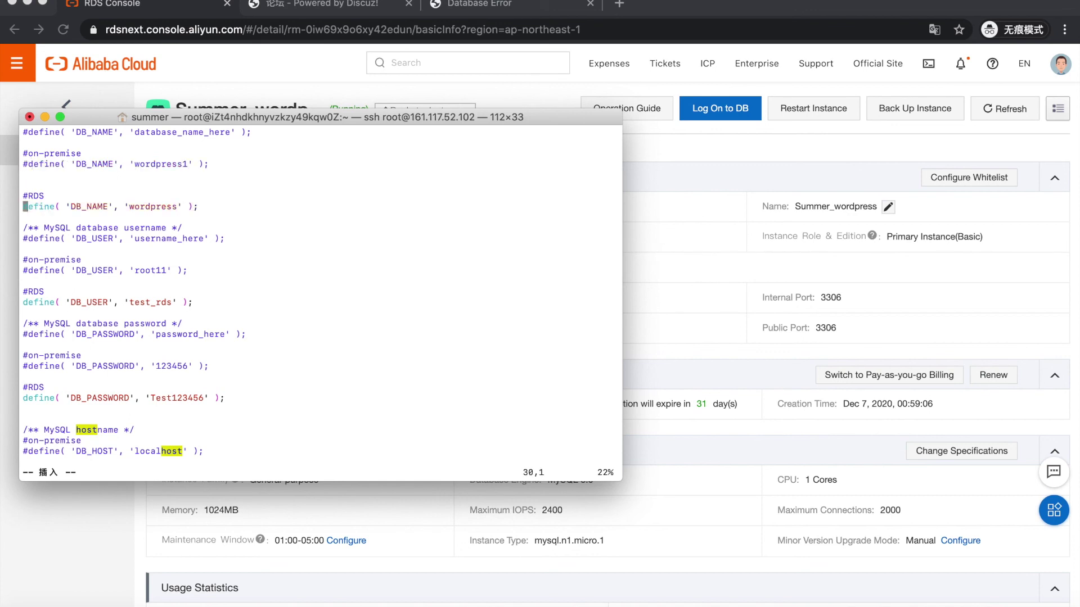
{"action": "key", "text": "Down"}
{"action": "key", "text": "Down"}
{"action": "key", "text": "Down"}
{"action": "key", "text": "Down"}
{"action": "key", "text": "Down"}
{"action": "key", "text": "Down"}
{"action": "key", "text": "Down"}
{"action": "key", "text": "Down"}
{"action": "key", "text": "Down"}
{"action": "key", "text": "Down"}
{"action": "key", "text": "Down"}
{"action": "key", "text": "Down"}
{"action": "key", "text": "Down"}
{"action": "key", "text": "Down"}
{"action": "key", "text": "Down"}
{"action": "key", "text": "Down"}
{"action": "key", "text": "Down"}
{"action": "key", "text": "Down"}
{"action": "key", "text": "Escape"}
{"action": "type", "text": ":wq"}
{"action": "key", "text": "Return"}
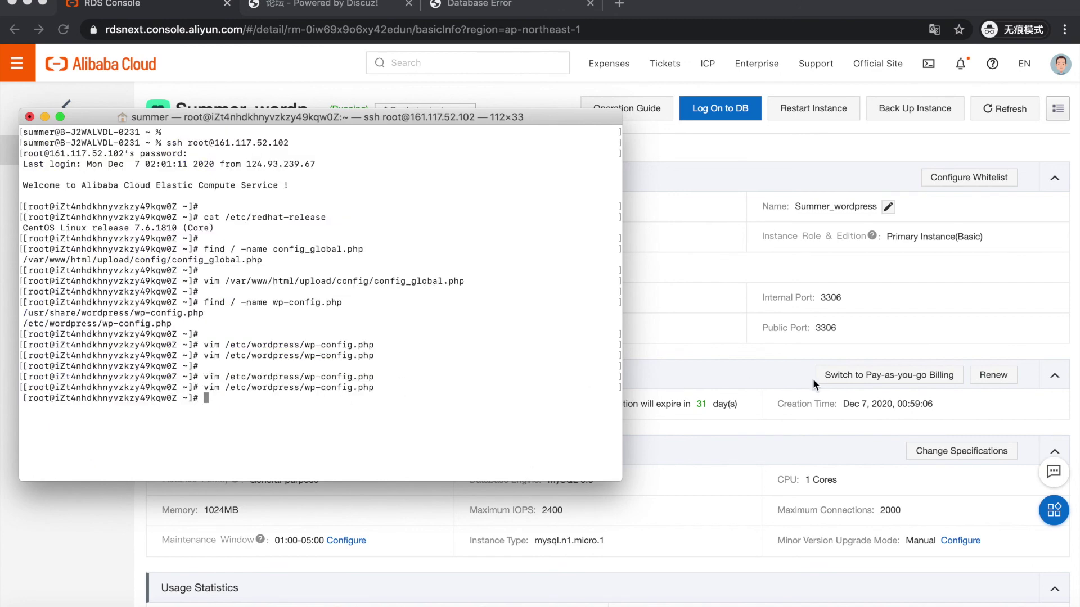
{"action": "left_click", "coordinate": [749, 295]}
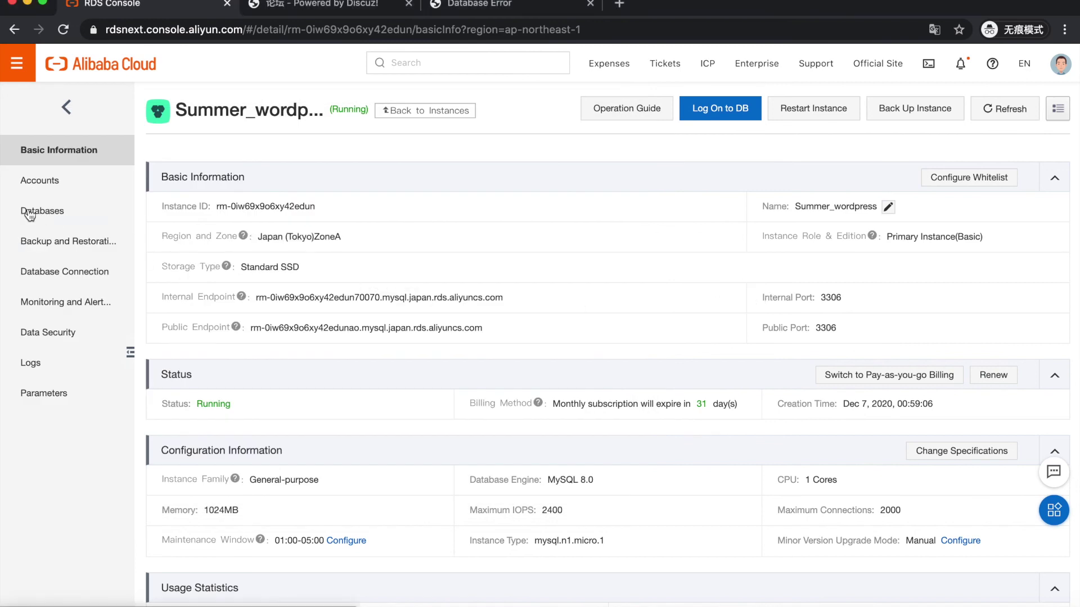
- Verify the test_rds privileged account, then confirm the wordpress database is listed as Running with utf8
{"action": "left_click", "coordinate": [57, 186]}
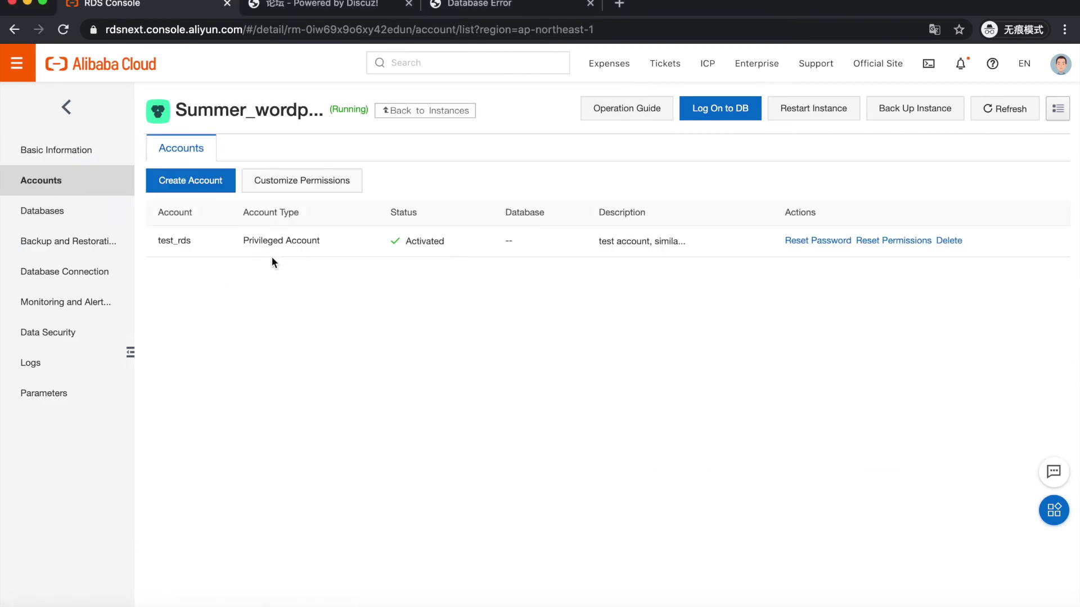
{"action": "left_click", "coordinate": [178, 243]}
{"action": "left_click", "coordinate": [57, 213]}
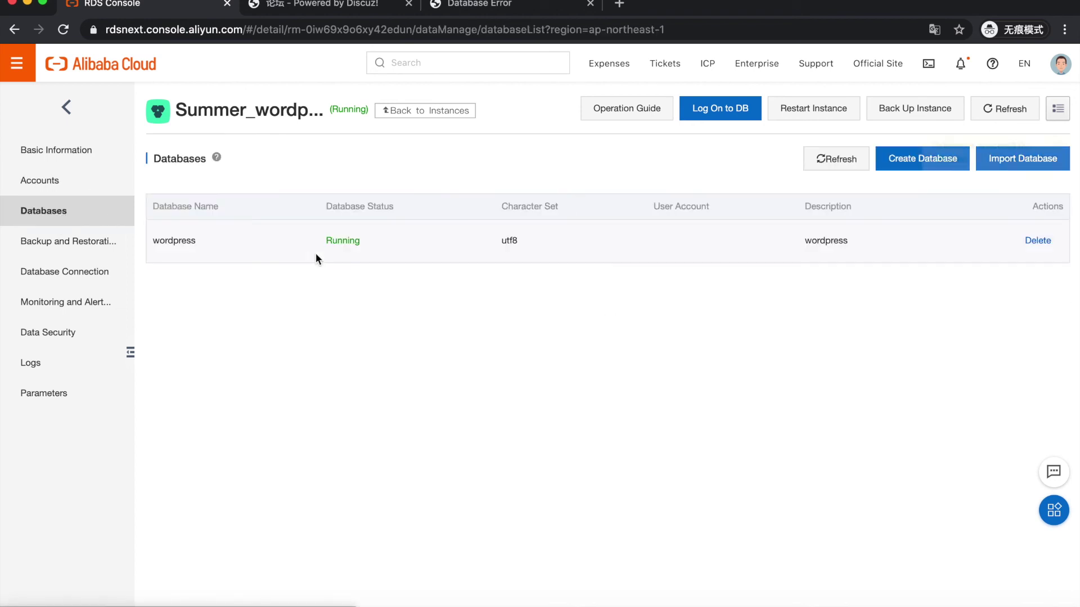
{"action": "left_click_drag", "start_coordinate": [201, 242], "coordinate": [137, 241]}
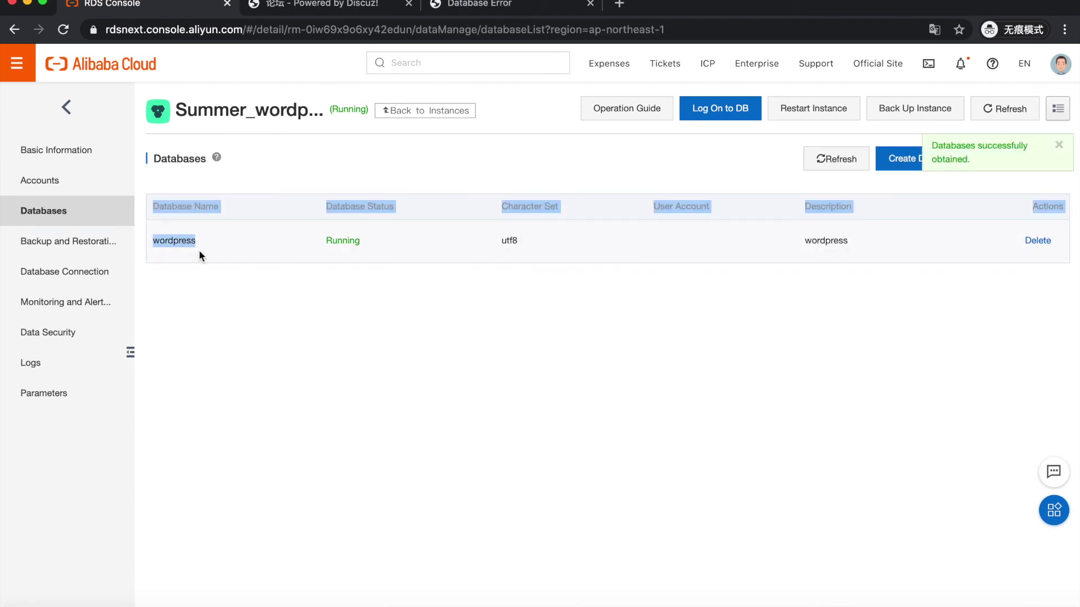
{"action": "left_click", "coordinate": [198, 250]}
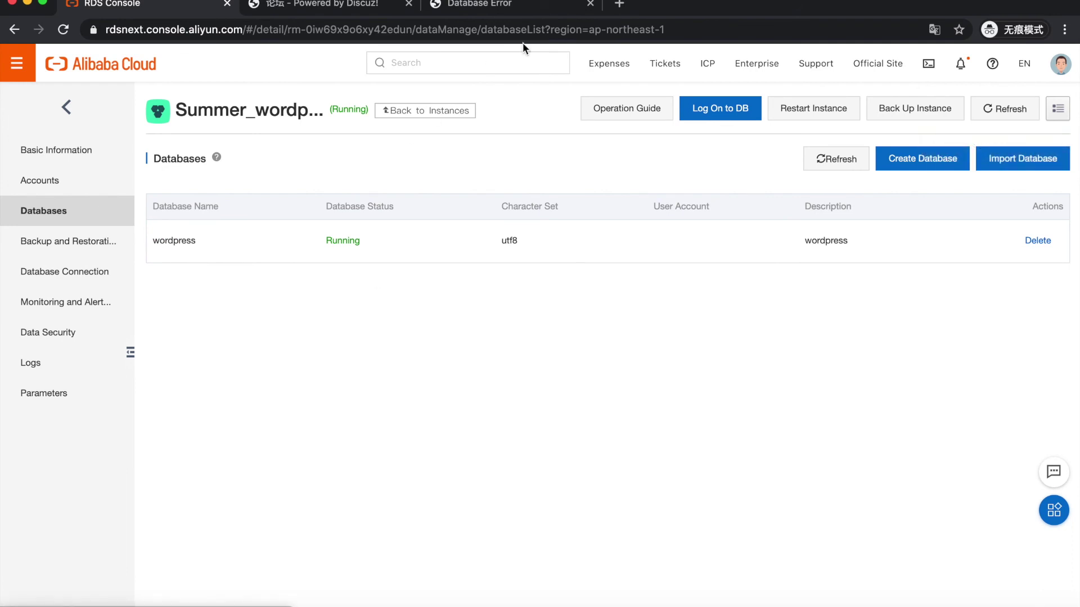
- Reload the WordPress site so the wp-admin/install.php Welcome form replaces the database error, dismissing the translation offer
{"action": "left_click", "coordinate": [491, 6]}
{"action": "left_click", "coordinate": [294, 31]}
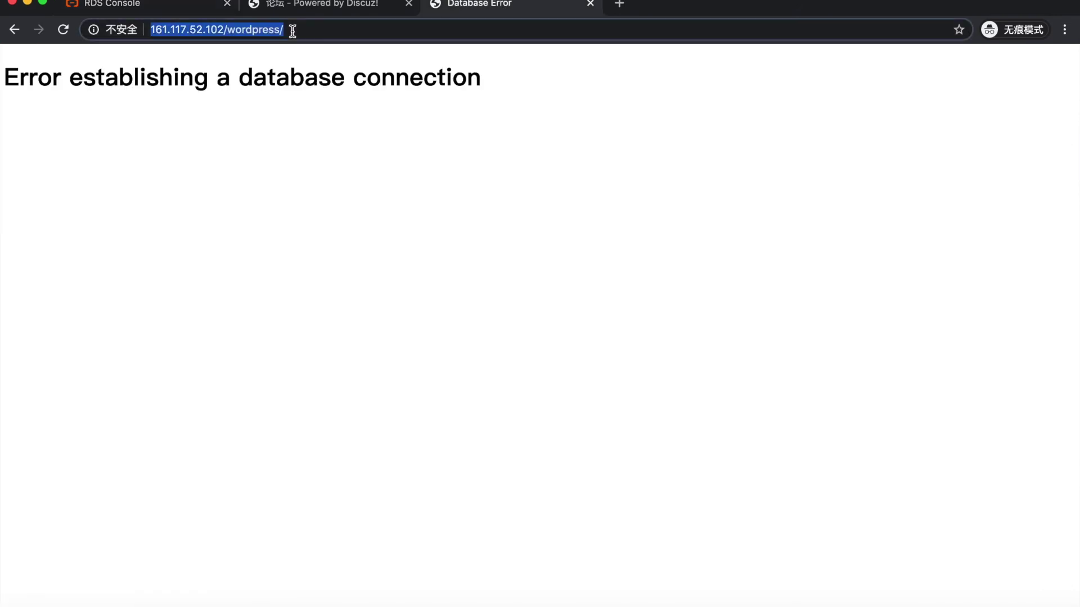
{"action": "key", "text": "Return"}
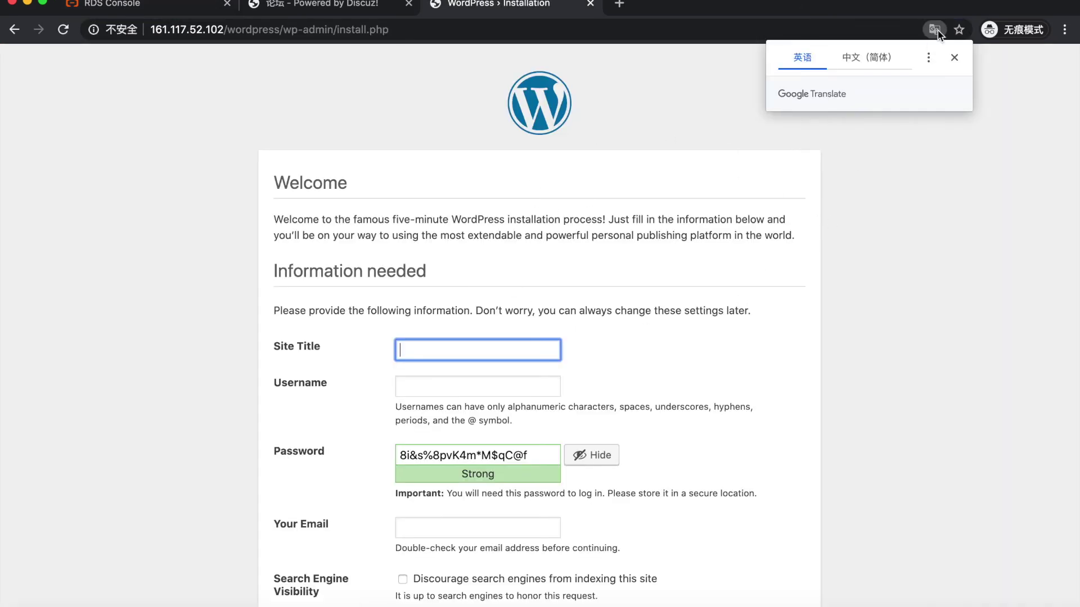
{"action": "left_click", "coordinate": [954, 57]}
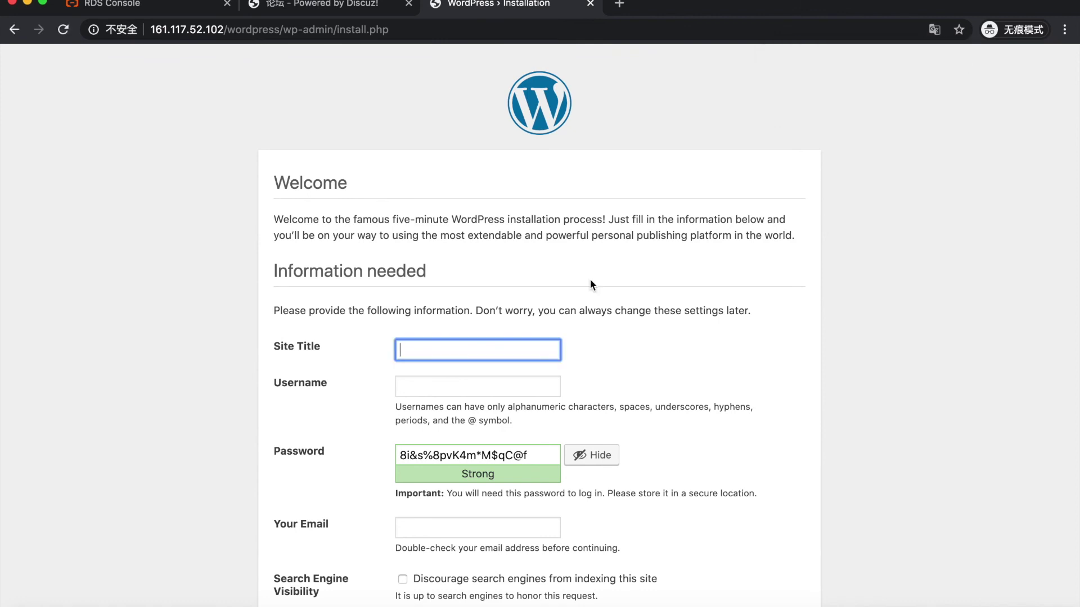